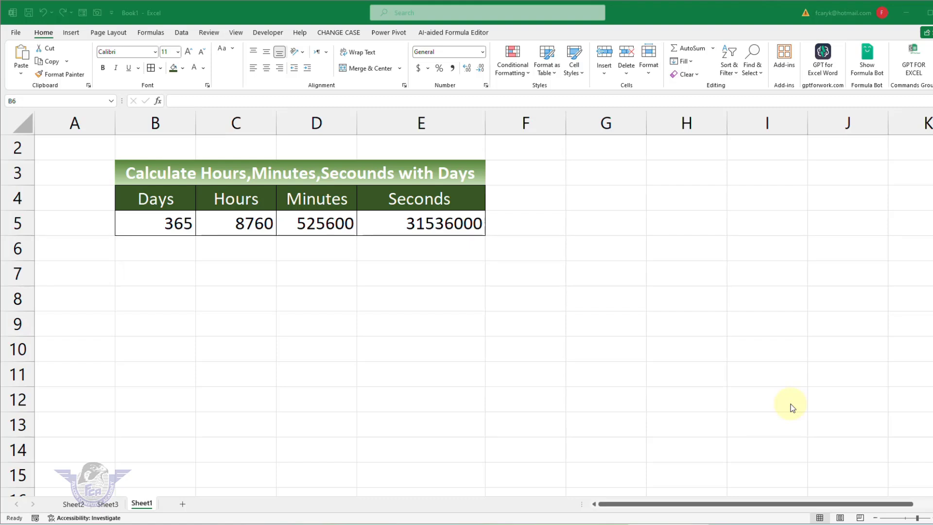
# Test the day converter by entering 1, 7 and 365 in turn in the Days cell B5.
pyautogui.click(187, 229)
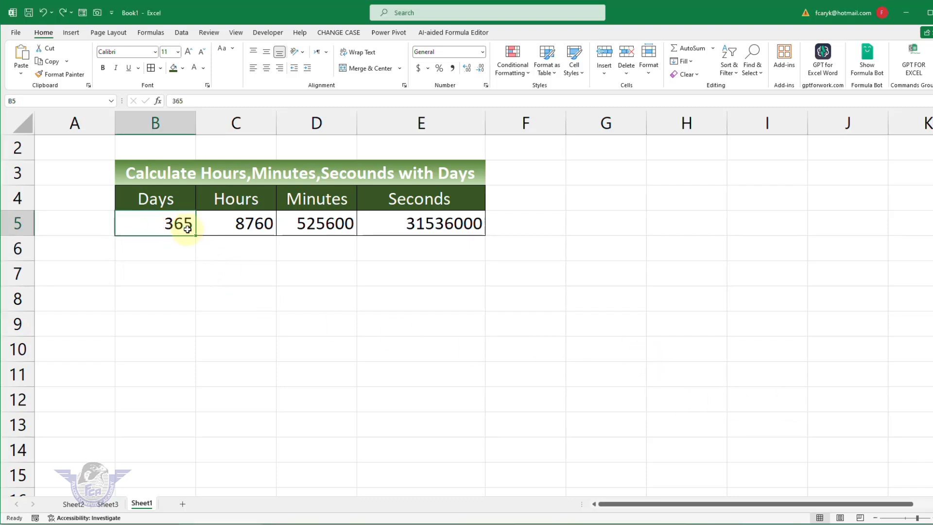
pyautogui.write('1')
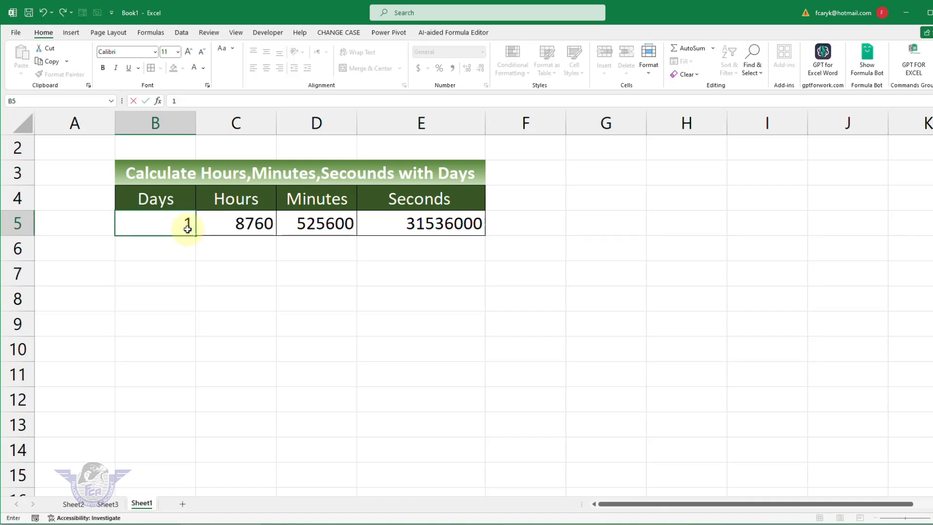
pyautogui.press('Return')
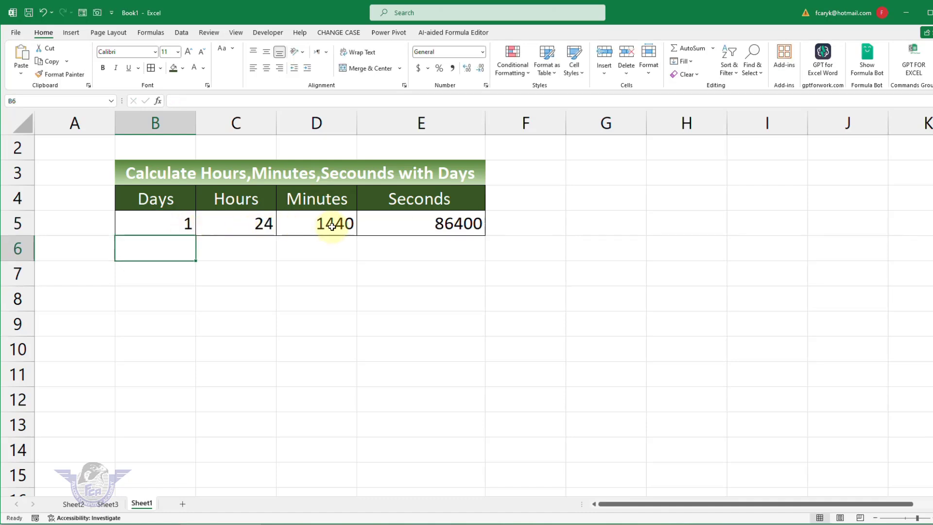
pyautogui.click(183, 225)
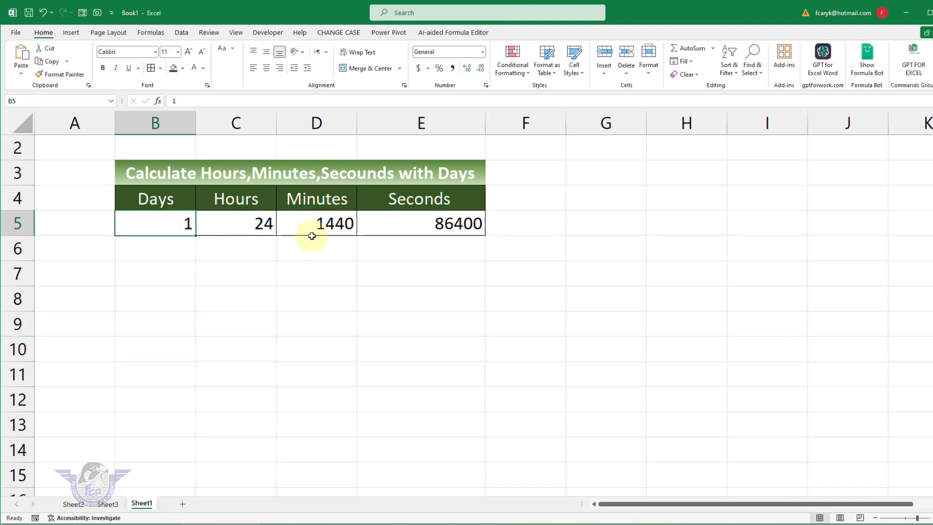
pyautogui.write('7')
pyautogui.press('Return')
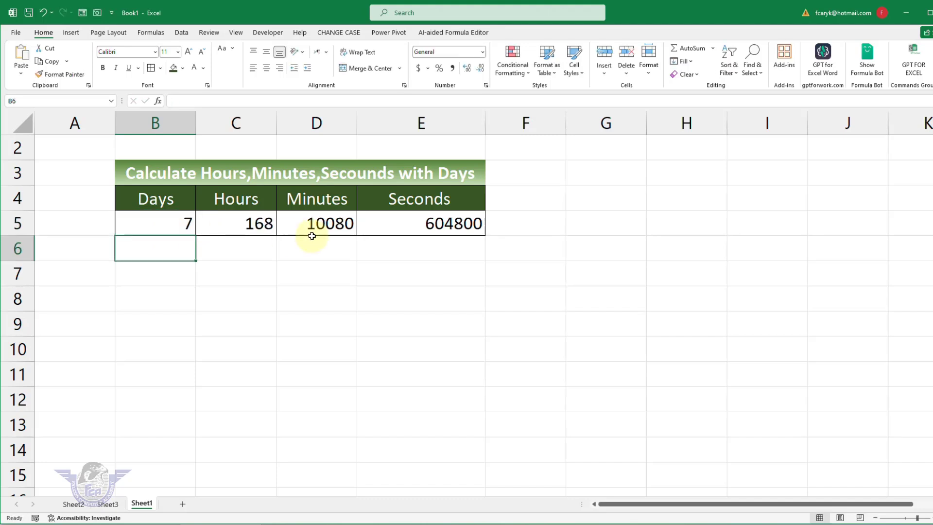
pyautogui.press('Up')
pyautogui.write('36')
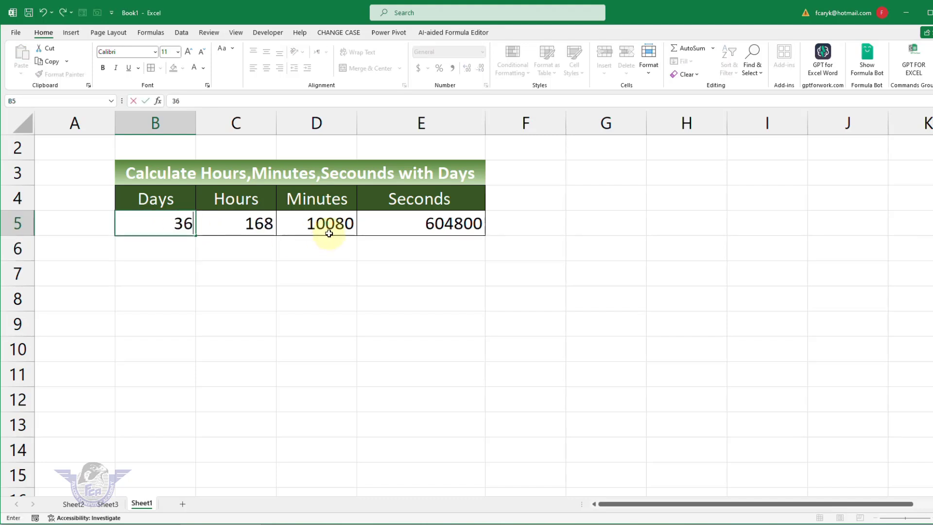
pyautogui.write('5')
pyautogui.press('Return')
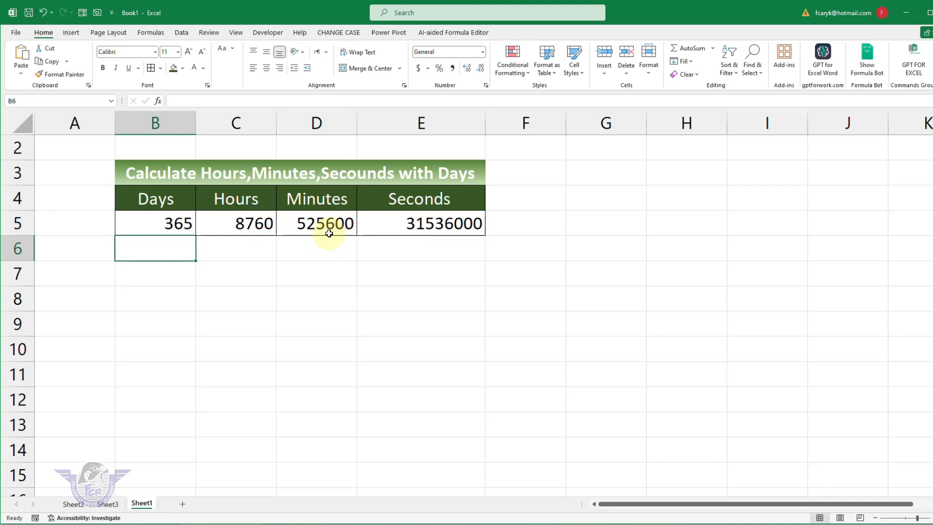
# View the tables on Sheet3 and Sheet2, and return to the time calculator on Sheet1.
pyautogui.click(113, 505)
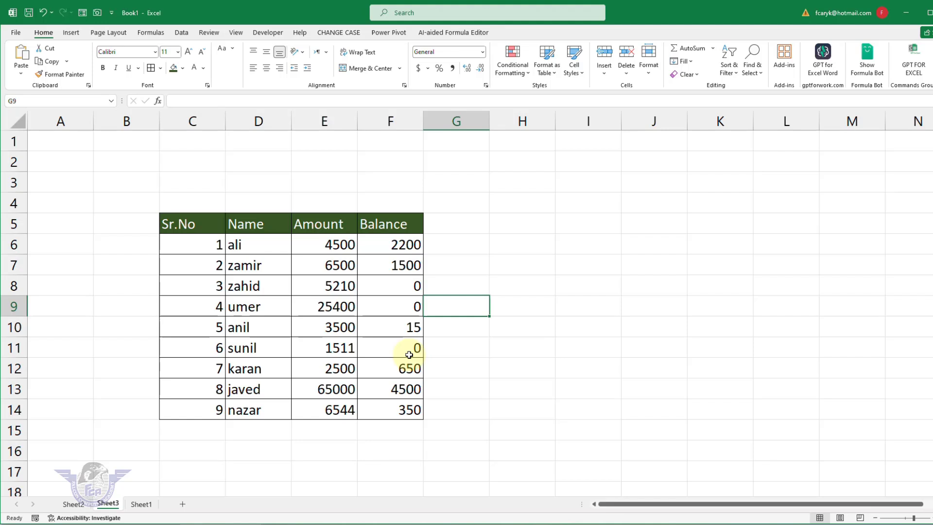
pyautogui.click(73, 504)
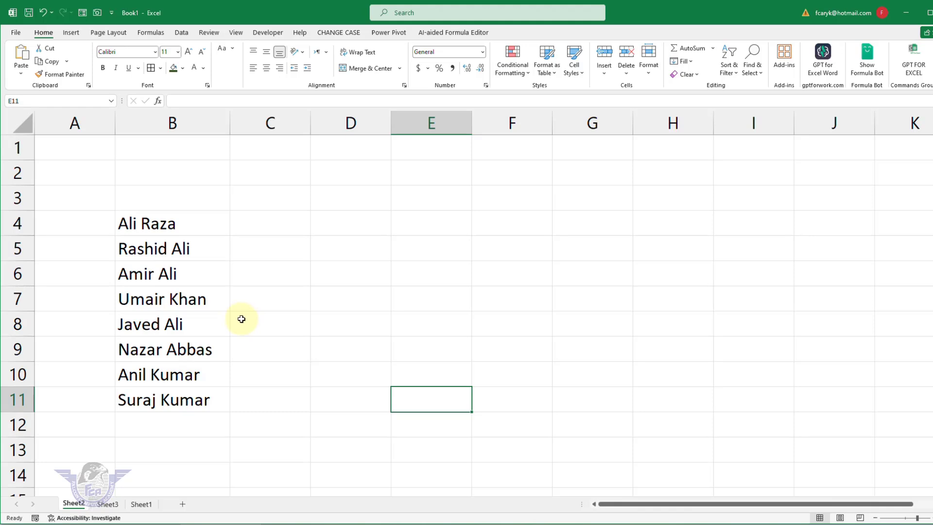
pyautogui.click(144, 505)
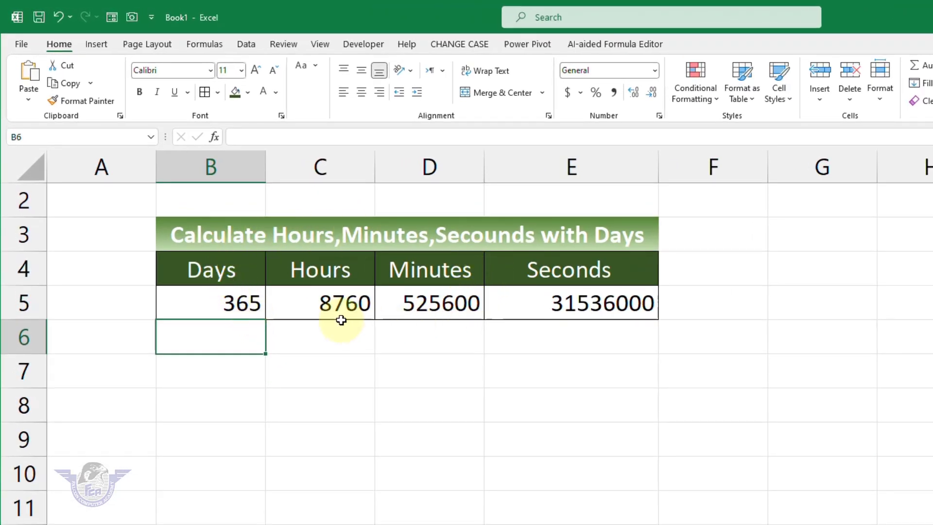
# Clear the Days, Hours, Minutes and Seconds values in B5:E5 and enter 1 as the number of days.
pyautogui.moveTo(224, 306); pyautogui.dragTo(538, 301)
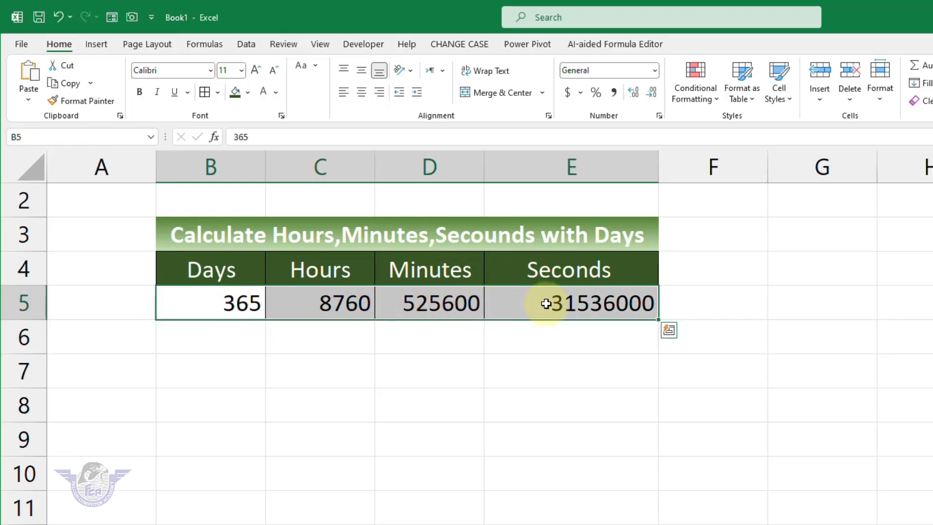
pyautogui.press('Left')
pyautogui.press('Right')
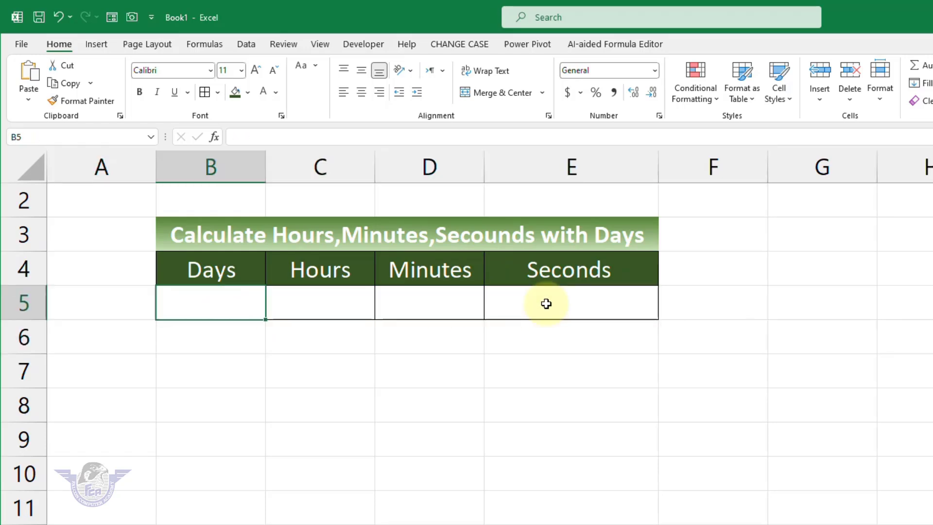
pyautogui.write('1')
pyautogui.press('Tab')
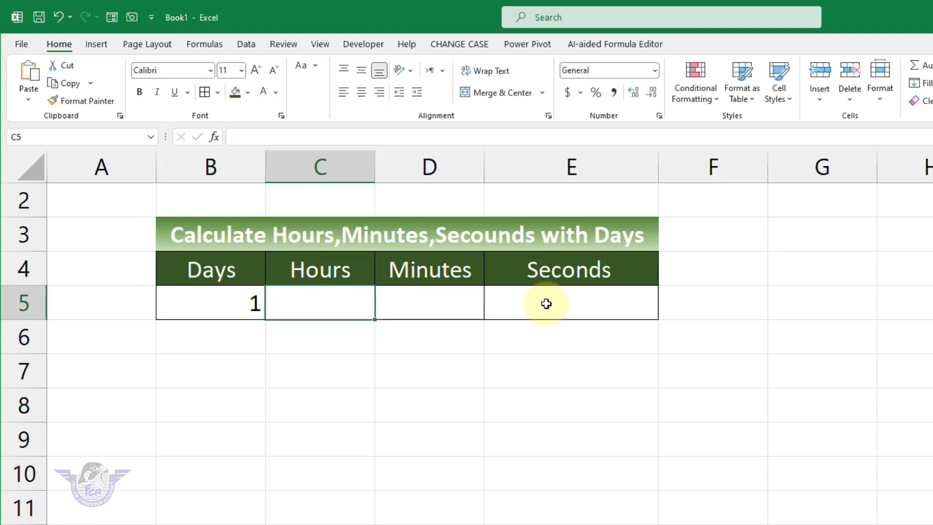
# Start a CONVERT formula in the Hours cell C5 with the Days cell B5 as its number.
pyautogui.write('=')
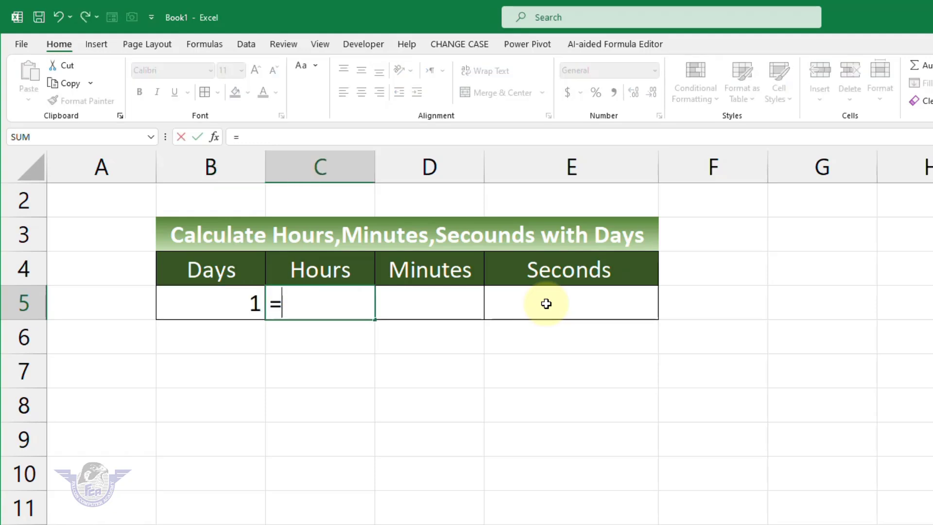
pyautogui.write('conver')
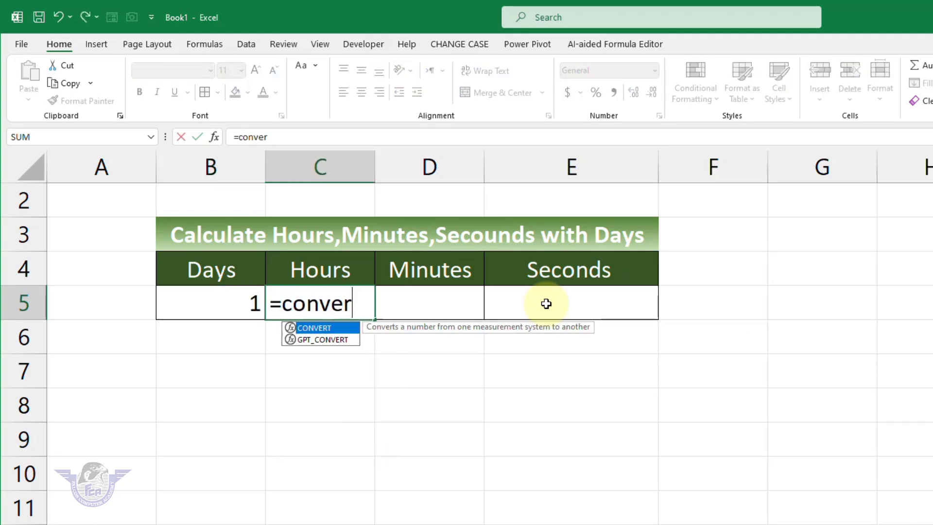
pyautogui.press('Tab')
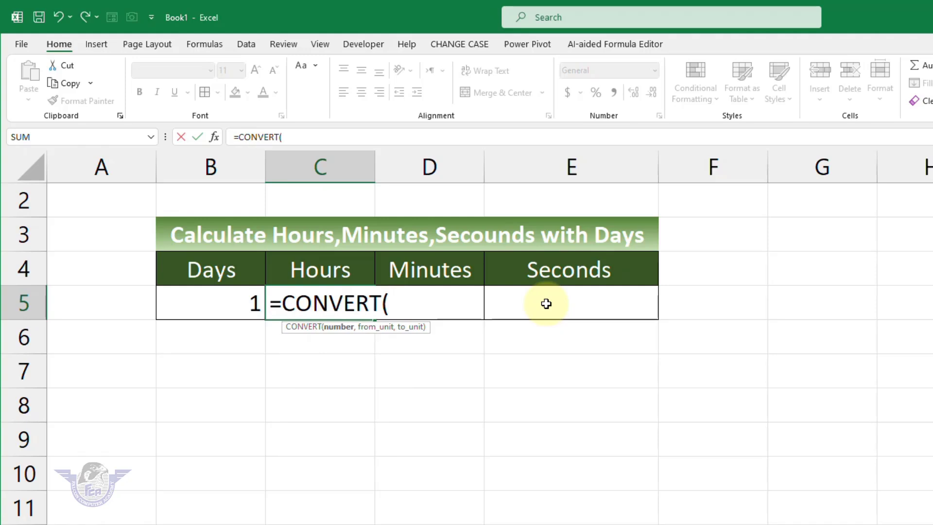
pyautogui.click(238, 304)
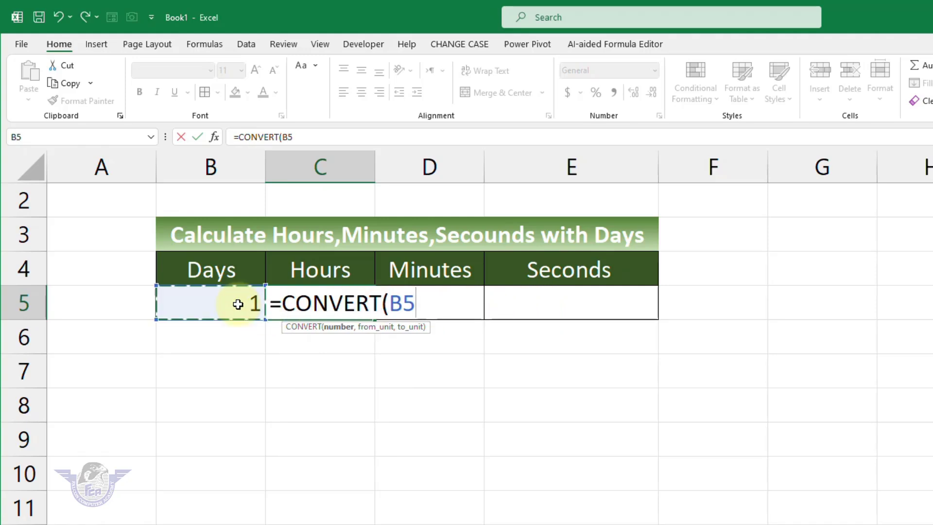
pyautogui.write(',')
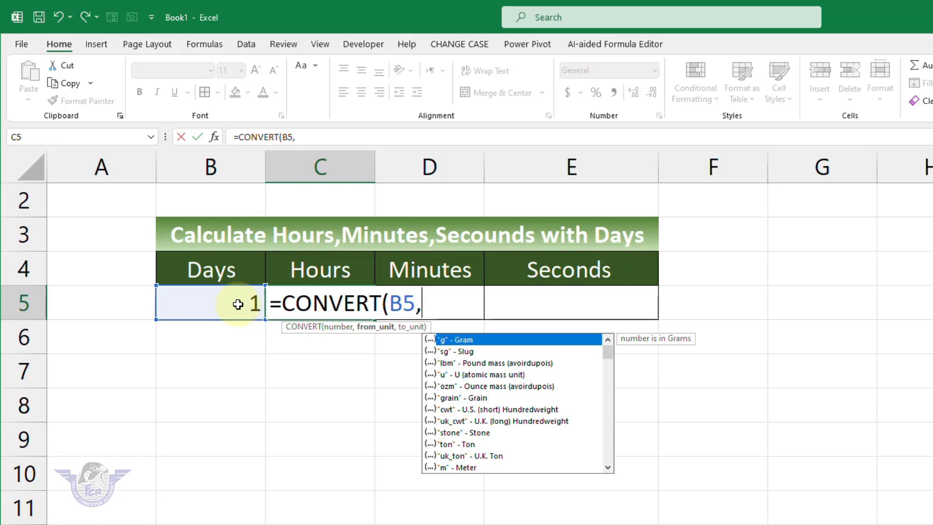
# Choose "day" (Day) from the unit suggestions as the formula's from_unit.
pyautogui.press('Down')
pyautogui.press('Down')
pyautogui.press('Down')
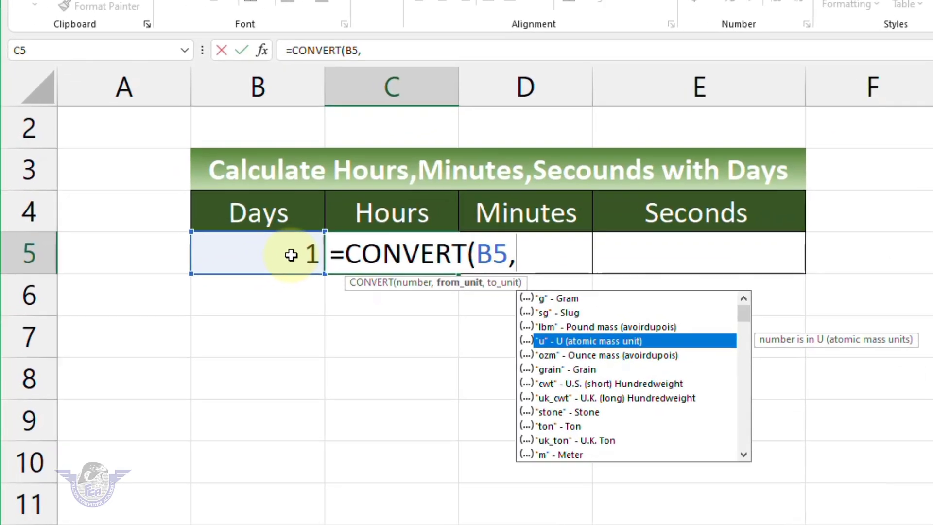
pyautogui.press('Down')
pyautogui.press('Down')
pyautogui.press('Down')
pyautogui.press('Down')
pyautogui.press('Down')
pyautogui.press('Down')
pyautogui.press('Down')
pyautogui.press('Down')
pyautogui.press('Down')
pyautogui.press('Down')
pyautogui.press('Down')
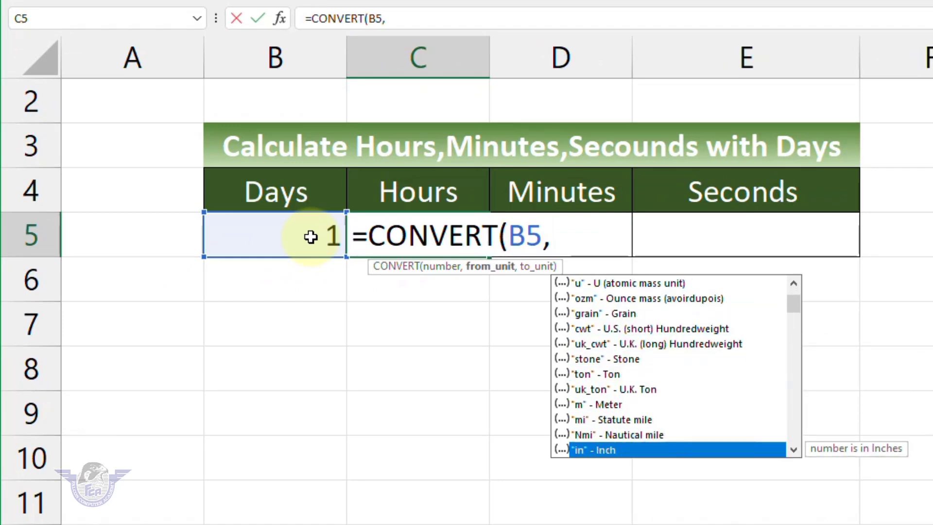
pyautogui.press('Down')
pyautogui.press('Down')
pyautogui.press('Down')
pyautogui.press('Down')
pyautogui.press('Down')
pyautogui.press('Down')
pyautogui.press('Down')
pyautogui.press('Down')
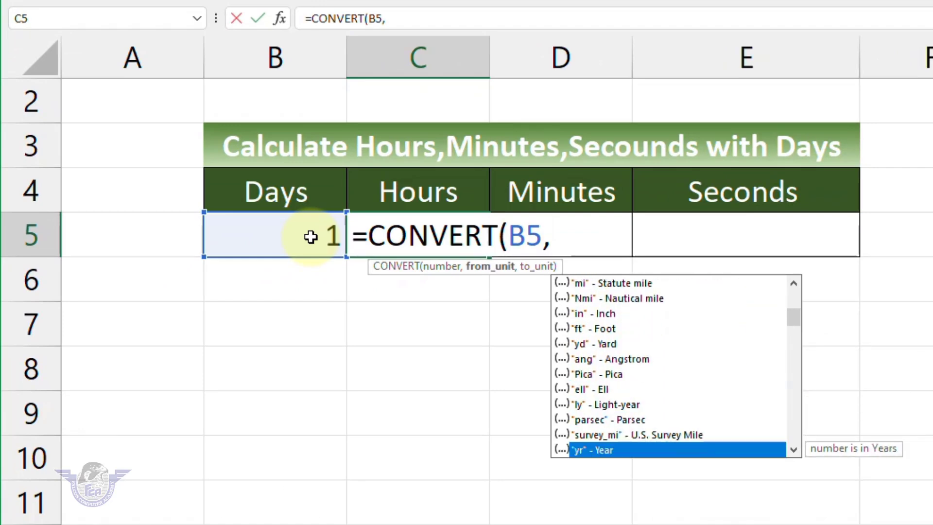
pyautogui.press('Down')
pyautogui.press('Down')
pyautogui.press('Up')
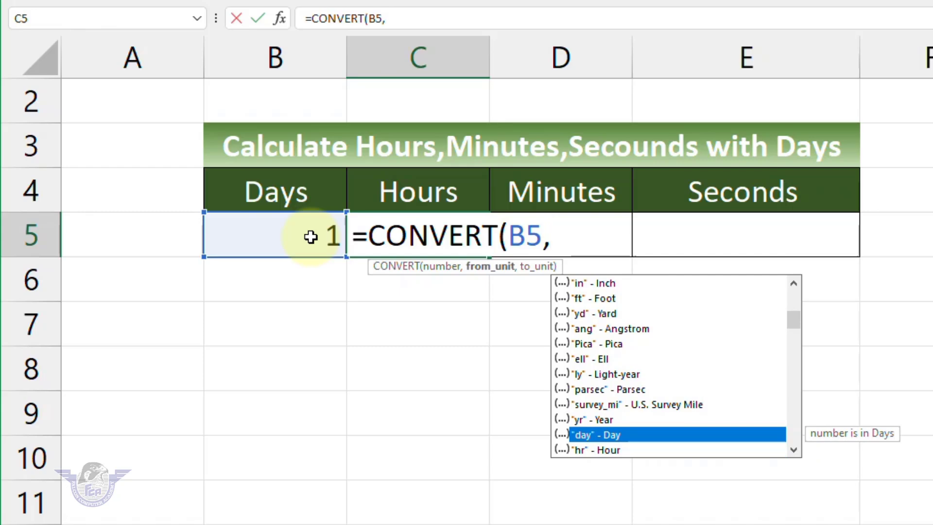
pyautogui.press('Tab')
# Choose "hr" as the to_unit and complete the Hours formula as =CONVERT(B5,"day","hr").
pyautogui.write(',')
pyautogui.press('Down')
pyautogui.press('Down')
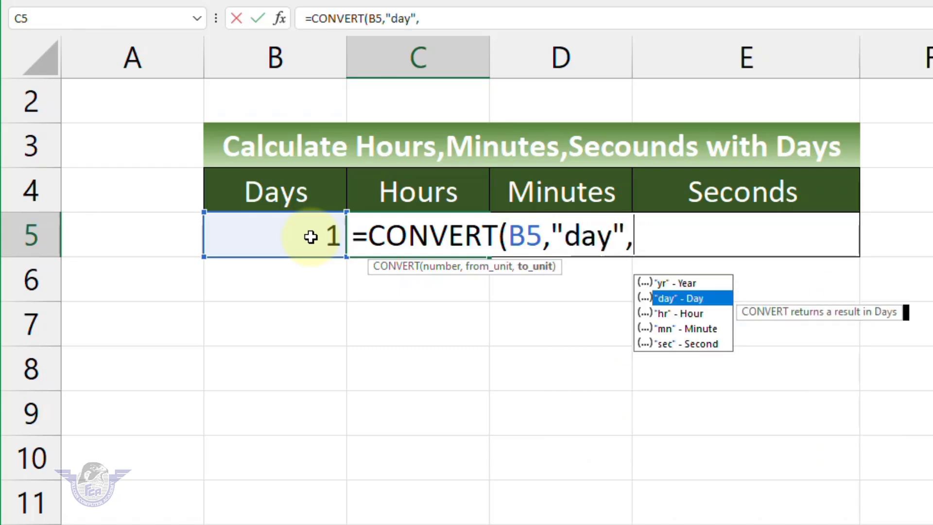
pyautogui.press('Tab')
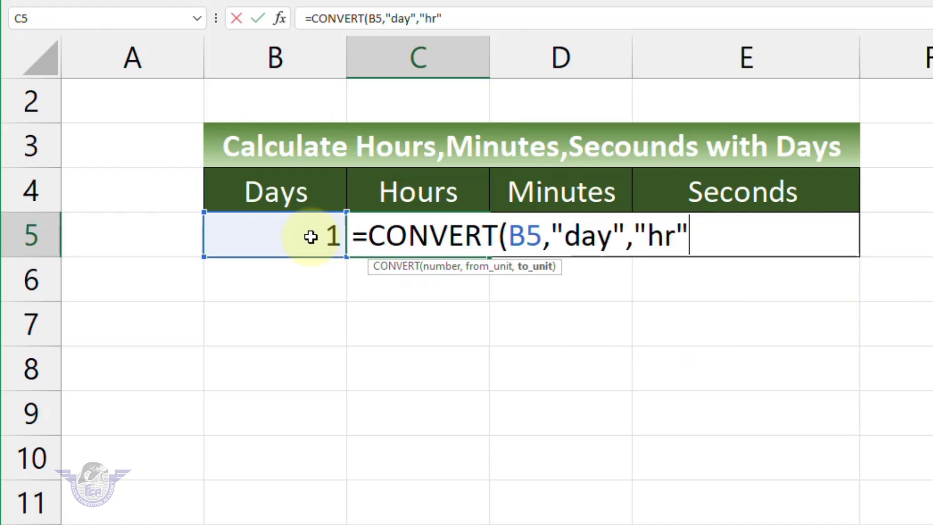
pyautogui.write(')')
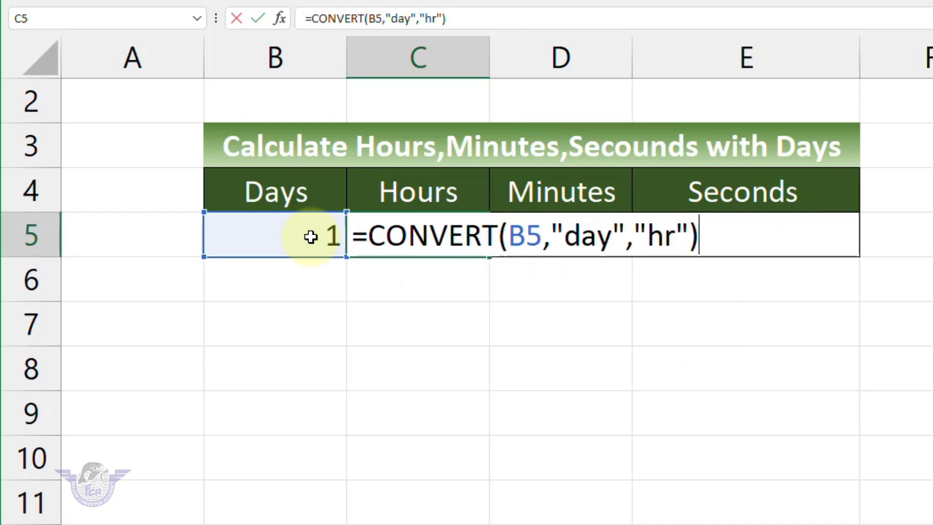
pyautogui.press('Return')
pyautogui.press('Up')
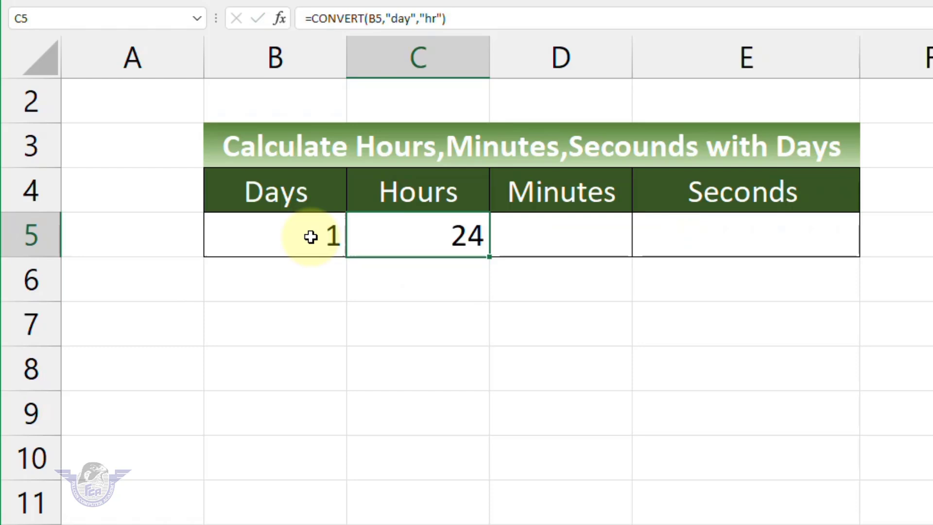
# Test the Hours formula by entering 2, 7 and 365 in turn in the Days cell.
pyautogui.click(311, 237)
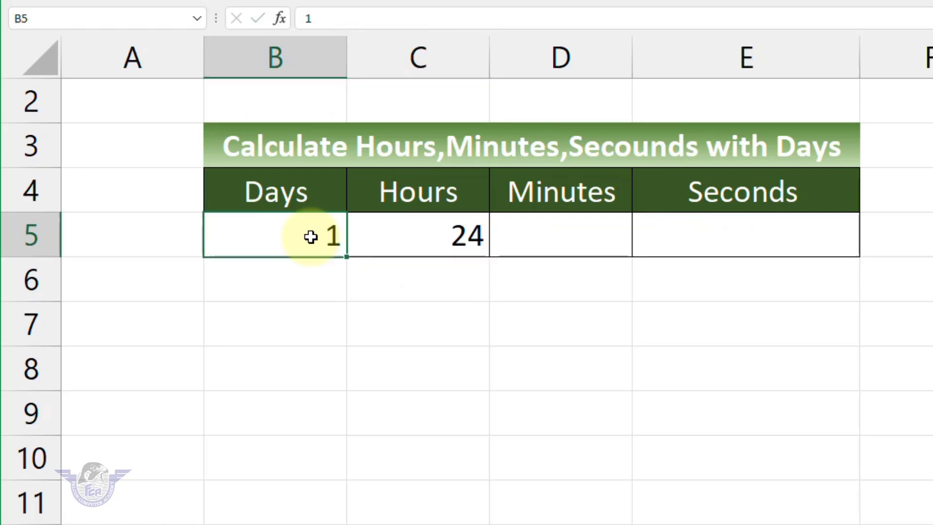
pyautogui.write('2')
pyautogui.press('Return')
pyautogui.press('Up')
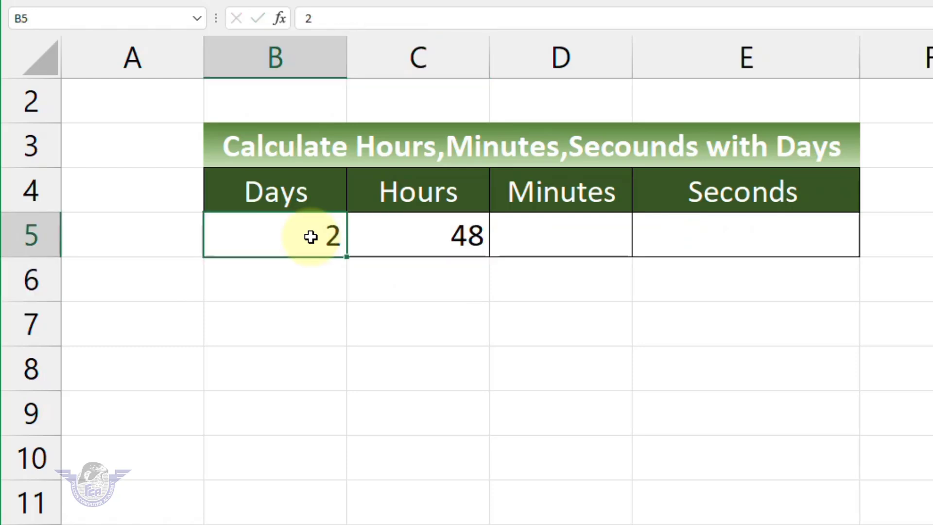
pyautogui.write('7')
pyautogui.press('Return')
pyautogui.press('Up')
pyautogui.write('365')
pyautogui.press('Return')
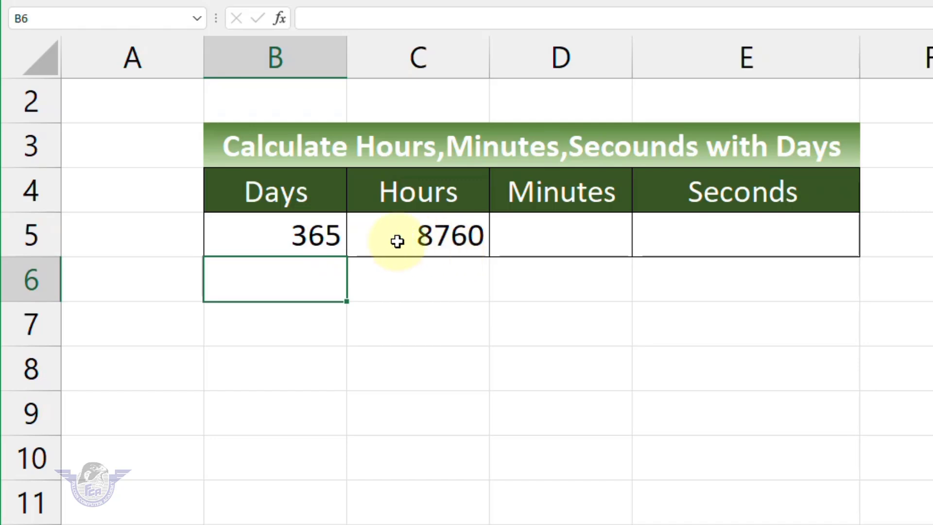
# Set the number of days in B5 to 1.
pyautogui.click(313, 238)
pyautogui.doubleClick(314, 238)
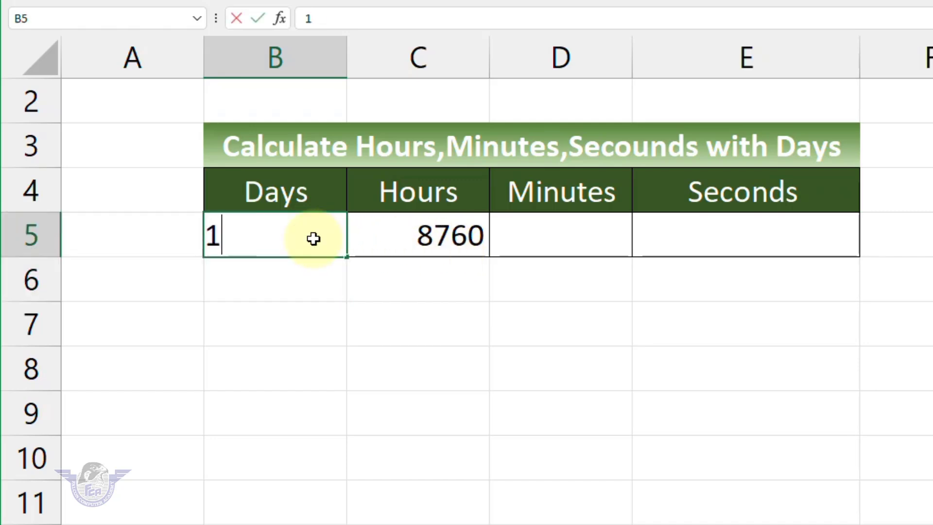
pyautogui.press('BackSpace')
pyautogui.press('BackSpace')
pyautogui.press('BackSpace')
pyautogui.write('1')
pyautogui.press('Return')
# Start a CONVERT formula in the Minutes cell D5 with the Hours cell C5 as its number.
pyautogui.click(557, 246)
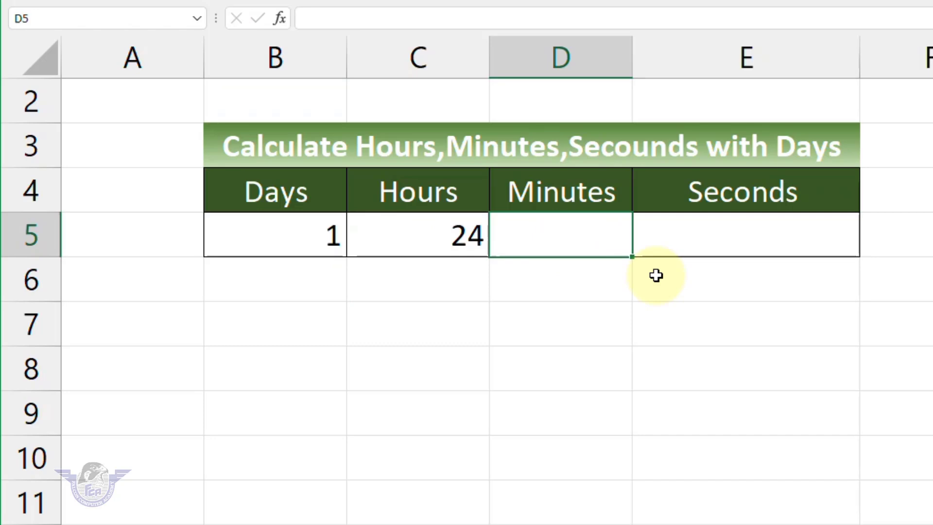
pyautogui.write('=')
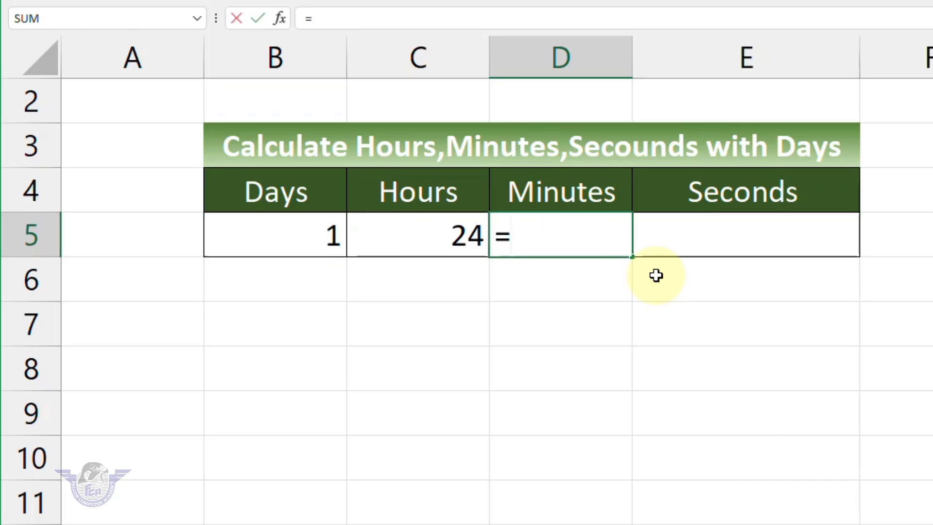
pyautogui.write('convert(')
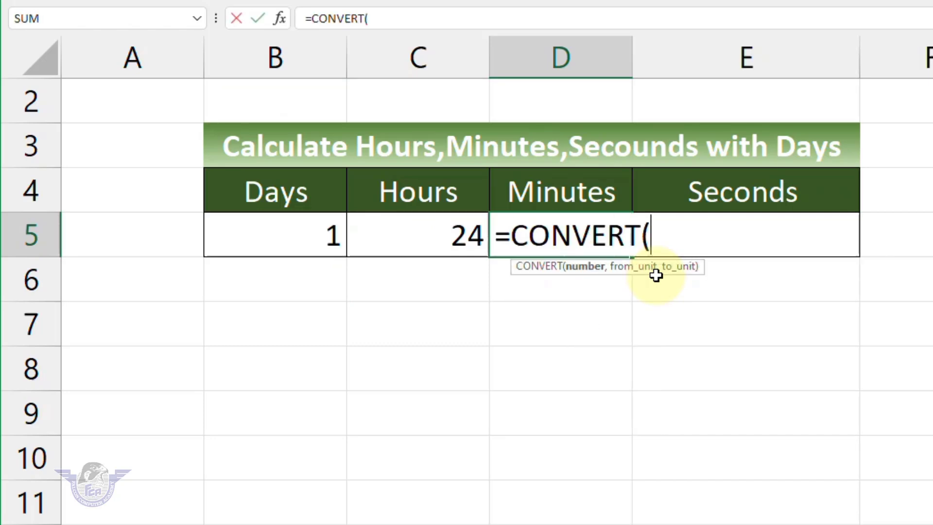
pyautogui.click(458, 240)
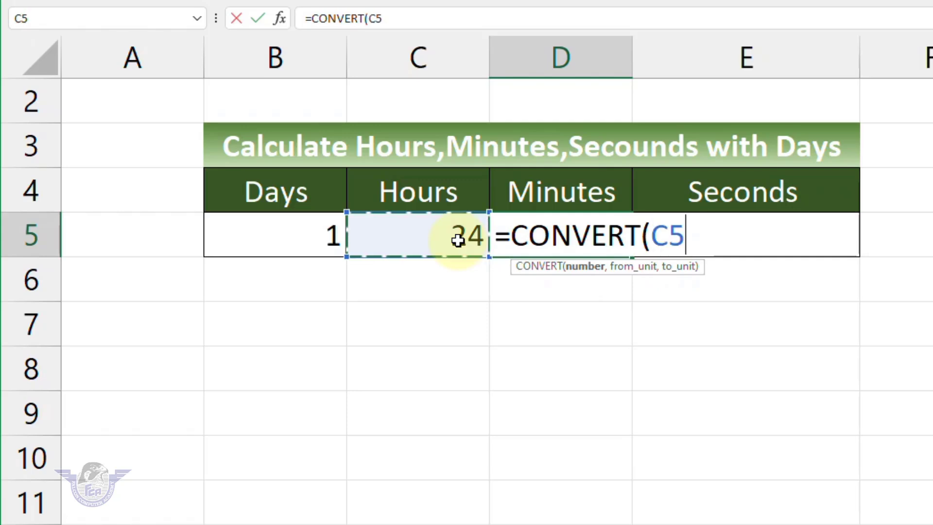
pyautogui.write(',')
# Choose "hr" as the from_unit in the Minutes cell's CONVERT formula.
pyautogui.press('Down')
pyautogui.press('Down')
pyautogui.press('Down')
pyautogui.press('Down')
pyautogui.press('Down')
pyautogui.press('Down')
pyautogui.press('Down')
pyautogui.press('Down')
pyautogui.press('Down')
pyautogui.press('Down')
pyautogui.press('Down')
pyautogui.press('Down')
pyautogui.press('Down')
pyautogui.press('Down')
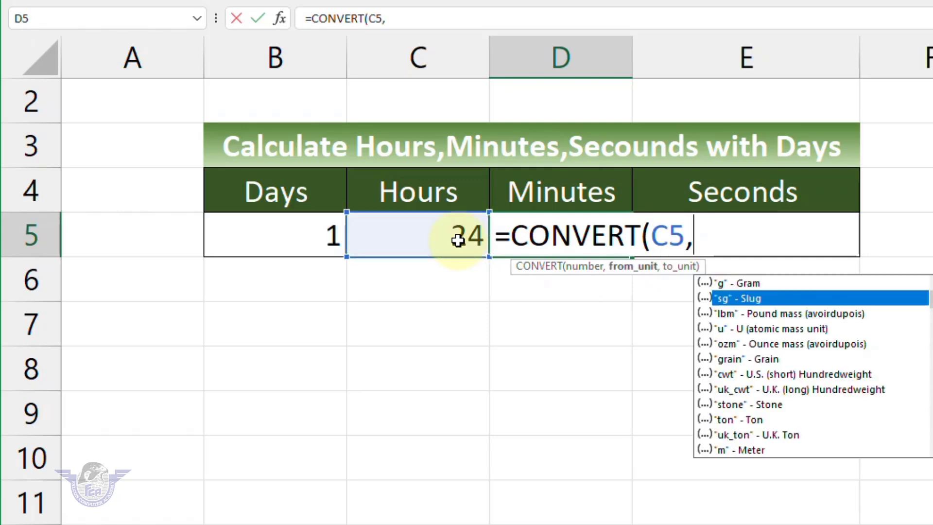
pyautogui.press('Down')
pyautogui.press('Down')
pyautogui.press('Down')
pyautogui.press('Down')
pyautogui.press('Down')
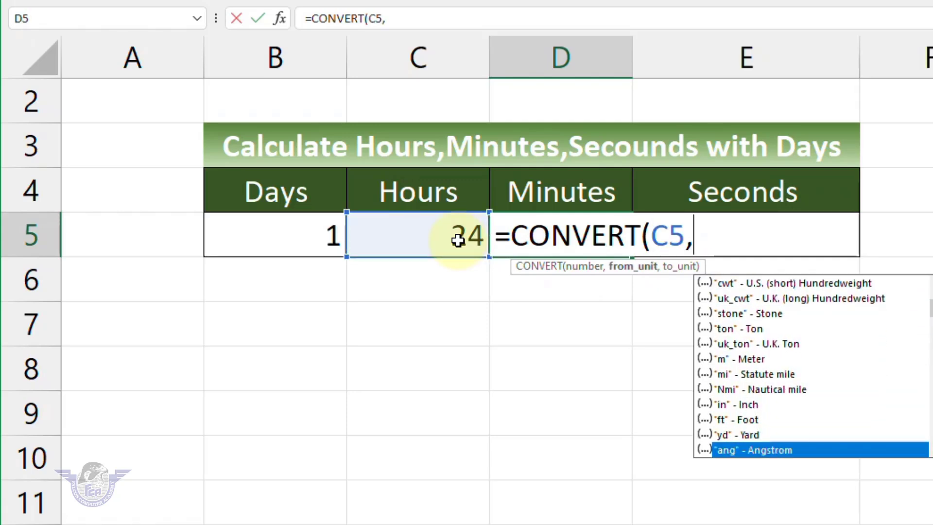
pyautogui.press('Down')
pyautogui.press('Down')
pyautogui.press('Down')
pyautogui.press('Down')
pyautogui.press('Down')
pyautogui.press('Down')
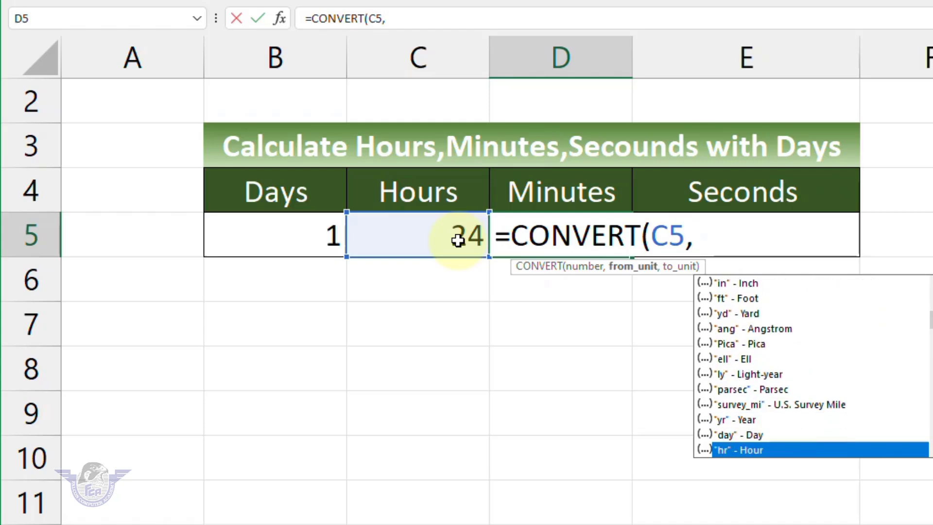
pyautogui.press('Tab')
# Choose "mn" as the to_unit and complete the Minutes formula as =CONVERT(C5,"hr","mn").
pyautogui.write(',')
pyautogui.press('Down')
pyautogui.press('Down')
pyautogui.press('Down')
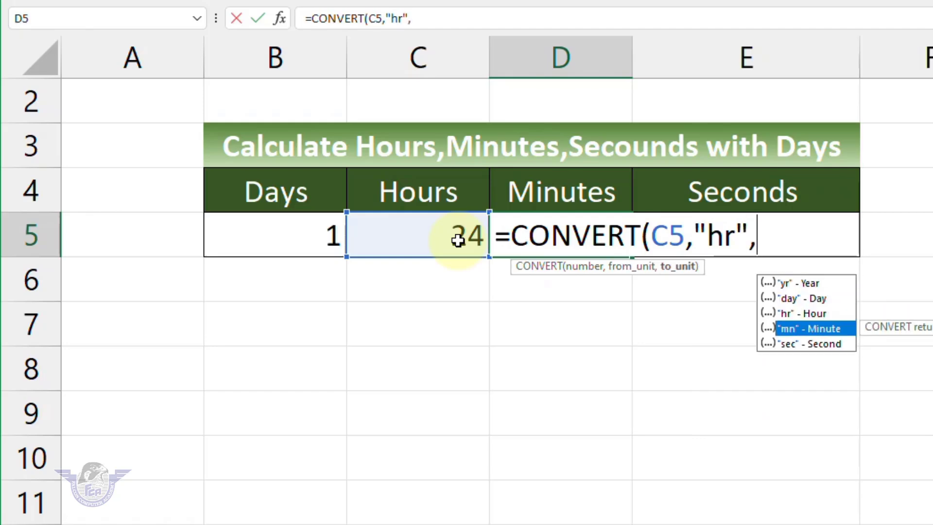
pyautogui.press('Tab')
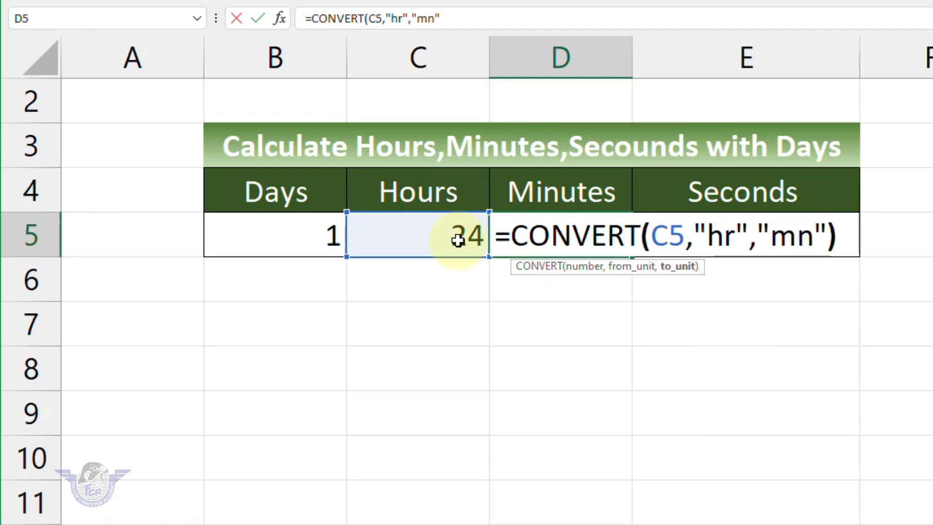
pyautogui.press('Return')
pyautogui.press('Up')
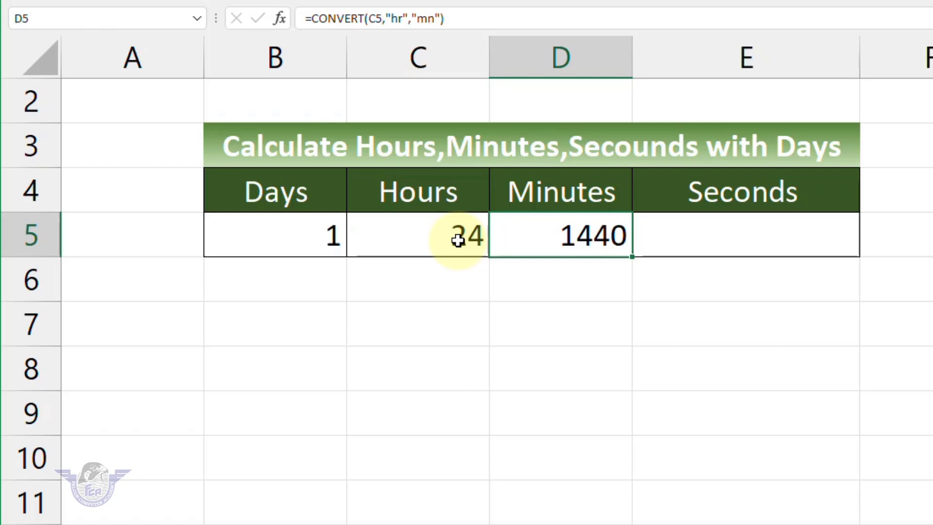
# Start a CONVERT formula in the Seconds cell E5 with the Minutes cell D5 as its number.
pyautogui.press('Right')
pyautogui.write('=')
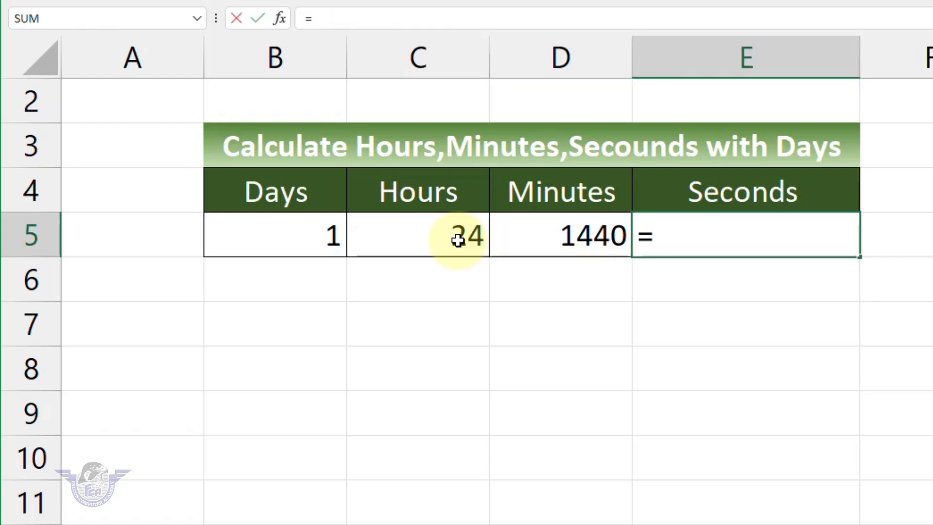
pyautogui.write('conve')
pyautogui.press('Tab')
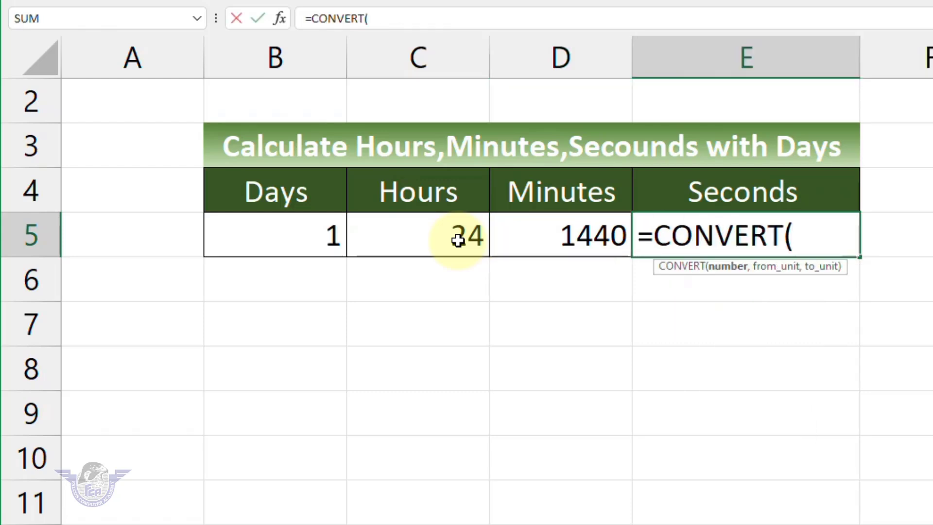
pyautogui.click(576, 240)
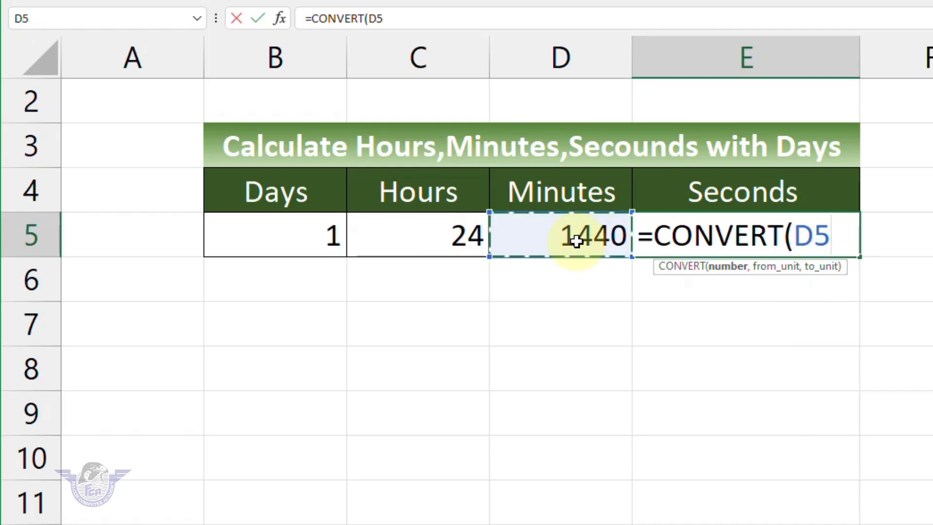
# Choose "mn" as the from_unit in the Seconds cell's CONVERT formula.
pyautogui.write(',')
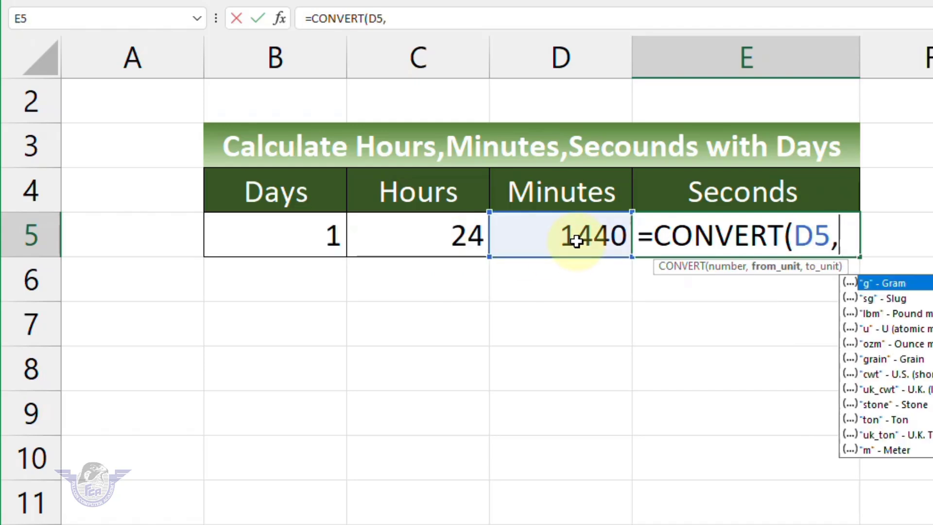
pyautogui.press('Down')
pyautogui.press('Down')
pyautogui.press('Down')
pyautogui.press('Down')
pyautogui.press('Down')
pyautogui.press('Down')
pyautogui.press('Down')
pyautogui.press('Down')
pyautogui.press('Down')
pyautogui.press('Down')
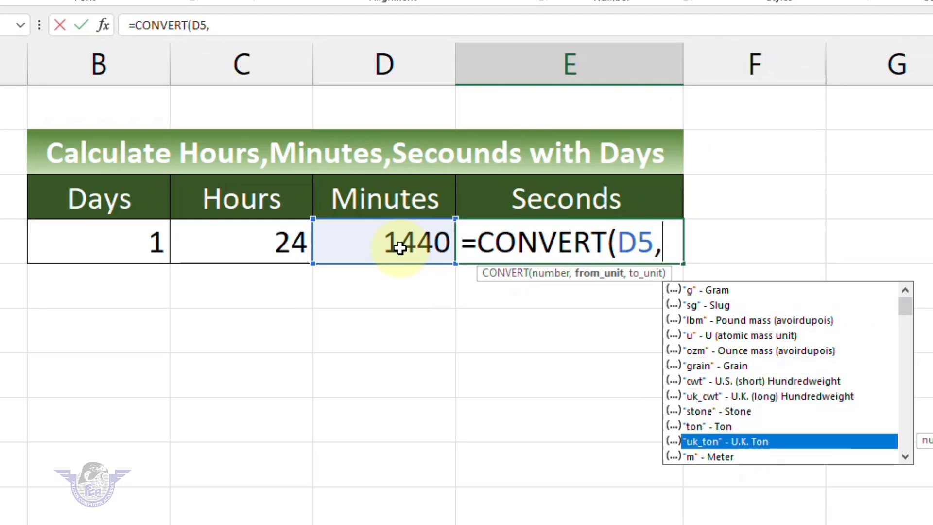
pyautogui.press('Down')
pyautogui.press('Down')
pyautogui.press('Down')
pyautogui.press('Down')
pyautogui.press('Down')
pyautogui.press('Down')
pyautogui.press('Down')
pyautogui.press('Down')
pyautogui.press('Down')
pyautogui.press('Down')
pyautogui.press('Down')
pyautogui.press('Down')
pyautogui.press('Down')
pyautogui.press('Down')
pyautogui.press('Down')
pyautogui.press('Down')
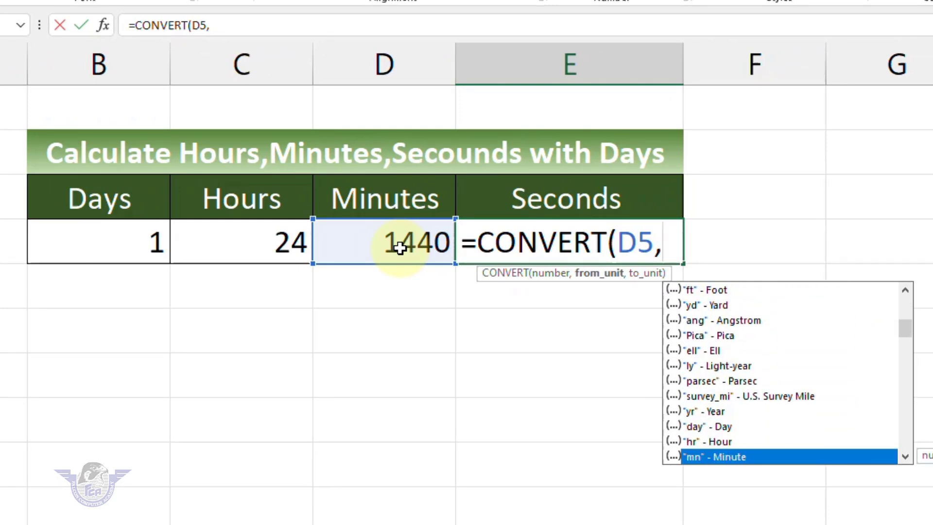
pyautogui.press('Tab')
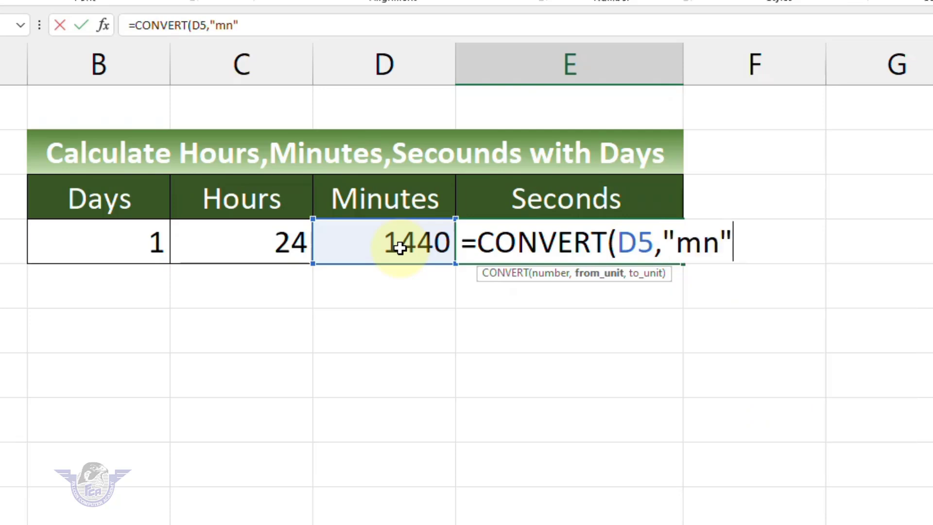
# Choose "sec" as the to_unit and complete the Seconds formula as =CONVERT(D5,"mn","sec").
pyautogui.write(',')
pyautogui.press('Down')
pyautogui.press('Down')
pyautogui.press('Down')
pyautogui.press('Down')
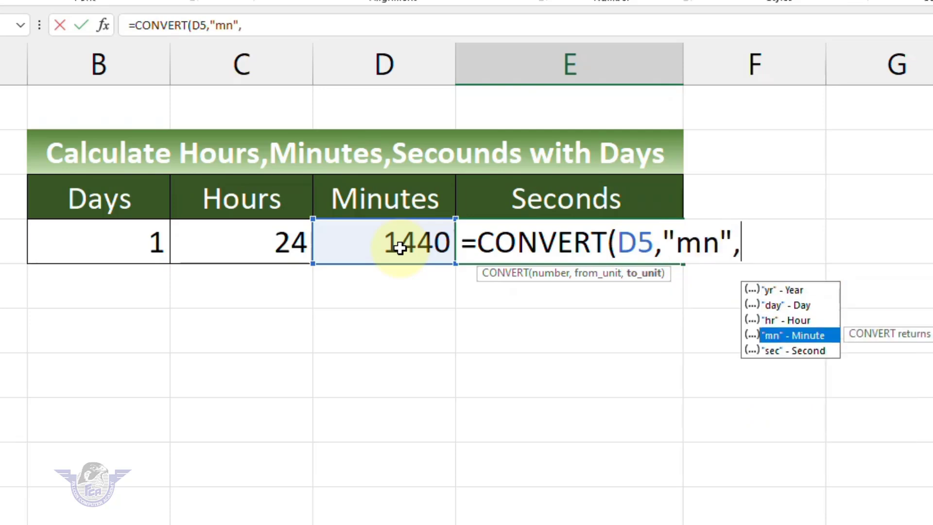
pyautogui.press('Tab')
pyautogui.write(')')
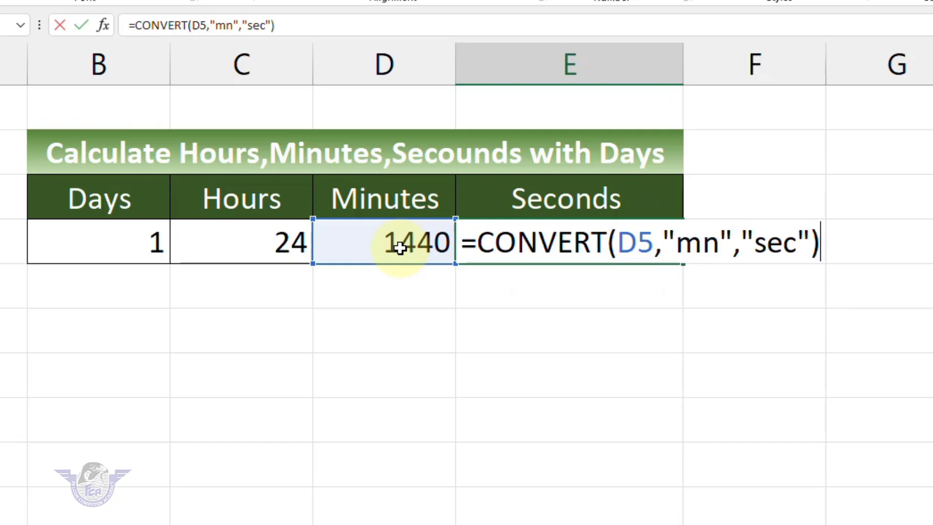
pyautogui.press('Return')
# Test the finished calculator by entering 2, 7 and 48 in turn in the Days cell B5.
pyautogui.press('Up')
pyautogui.press('Left')
pyautogui.press('Left')
pyautogui.press('Left')
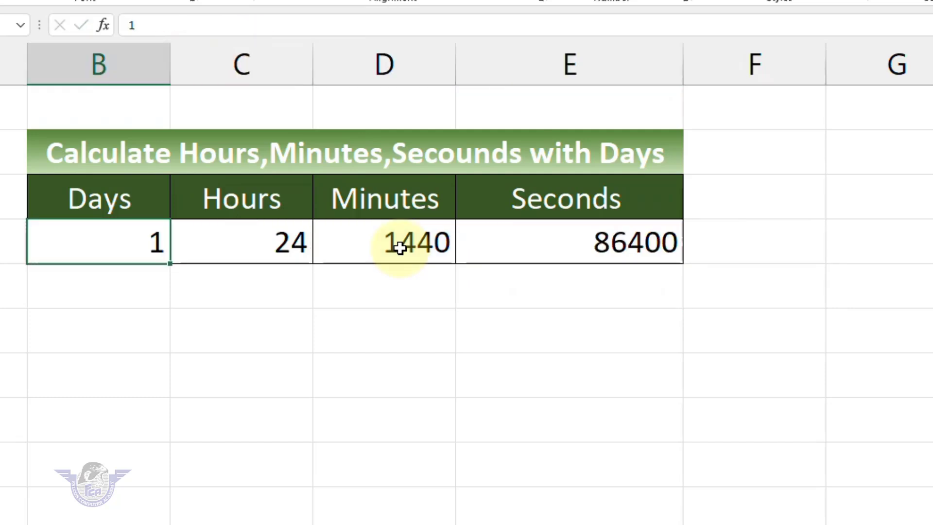
pyautogui.write('2')
pyautogui.press('Return')
pyautogui.press('Up')
pyautogui.write('2')
pyautogui.press('BackSpace')
pyautogui.write('7')
pyautogui.press('Return')
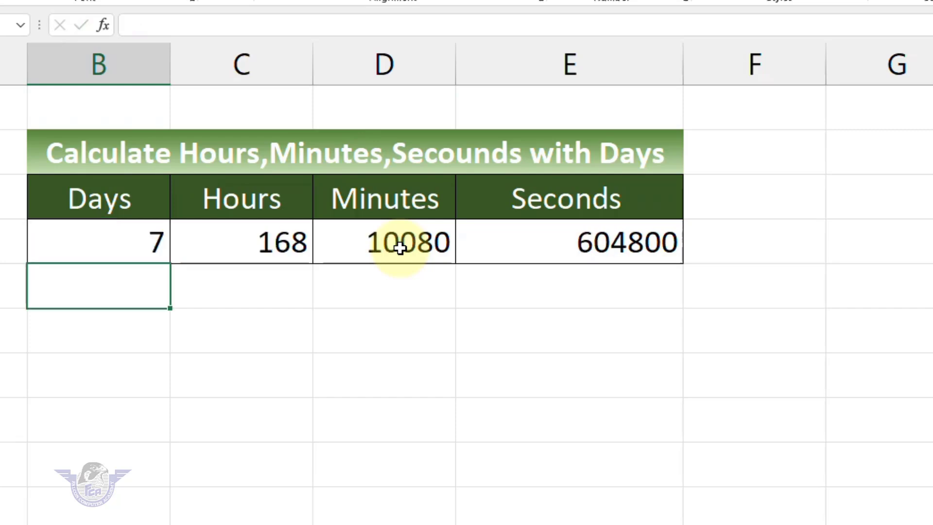
pyautogui.press('Up')
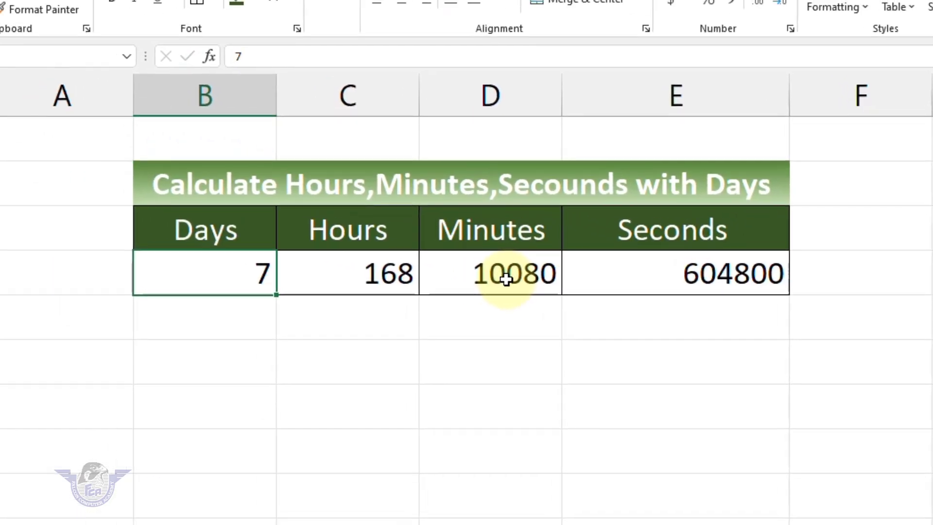
pyautogui.write('48')
pyautogui.press('Return')
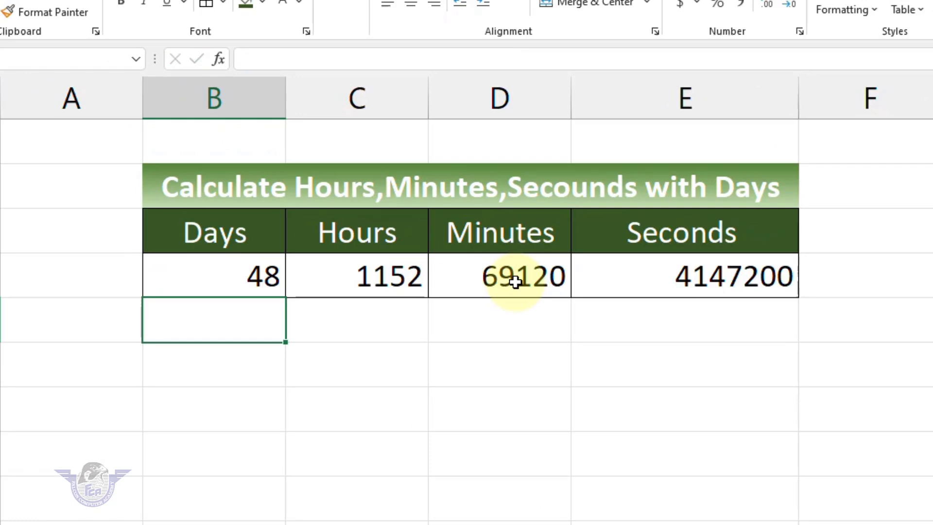
pyautogui.write('365')
pyautogui.press('Return')
pyautogui.press('Up')
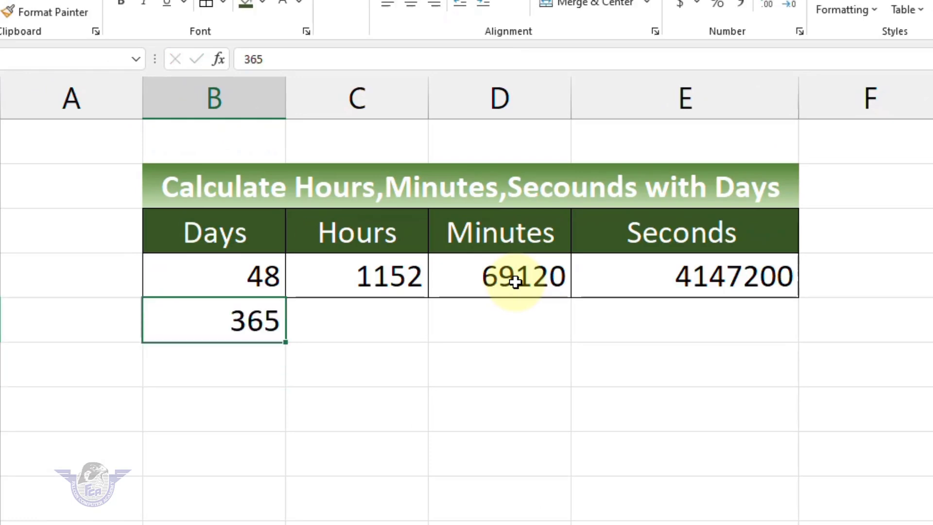
pyautogui.press('Delete')
# Set the number of days in B5 to 365.
pyautogui.press('Up')
pyautogui.write('365')
pyautogui.press('Return')
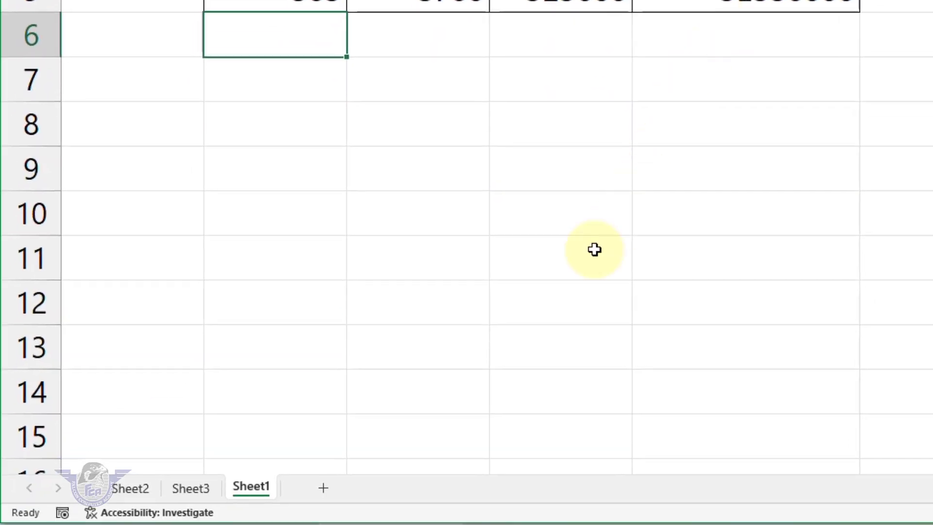
# On Sheet3, open Format Cells for all nine Balance values and choose the Custom number category.
pyautogui.click(191, 488)
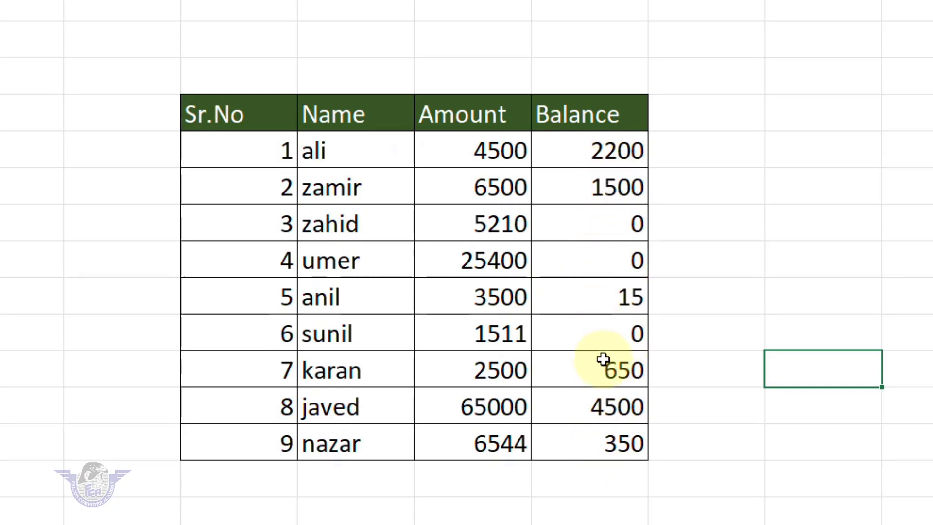
pyautogui.moveTo(617, 150); pyautogui.dragTo(613, 443)
pyautogui.hotkey('ctrl', '1')
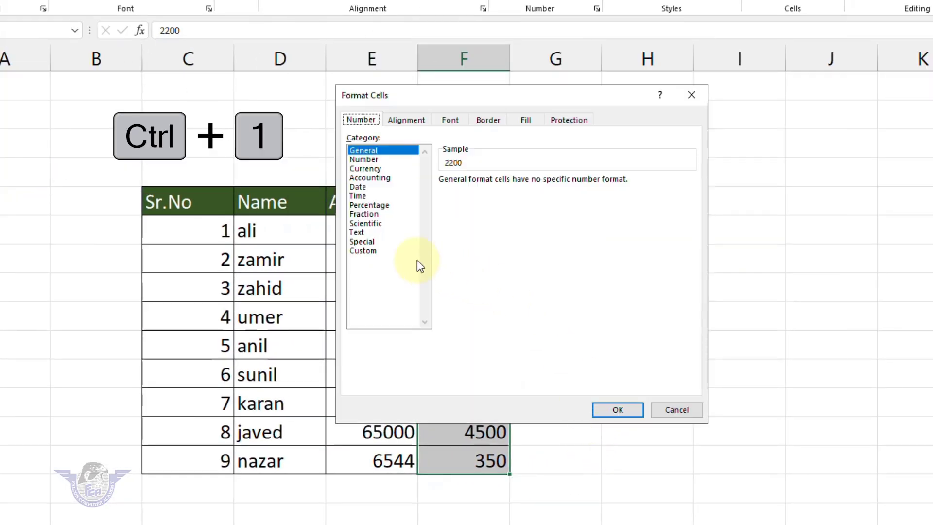
pyautogui.click(375, 252)
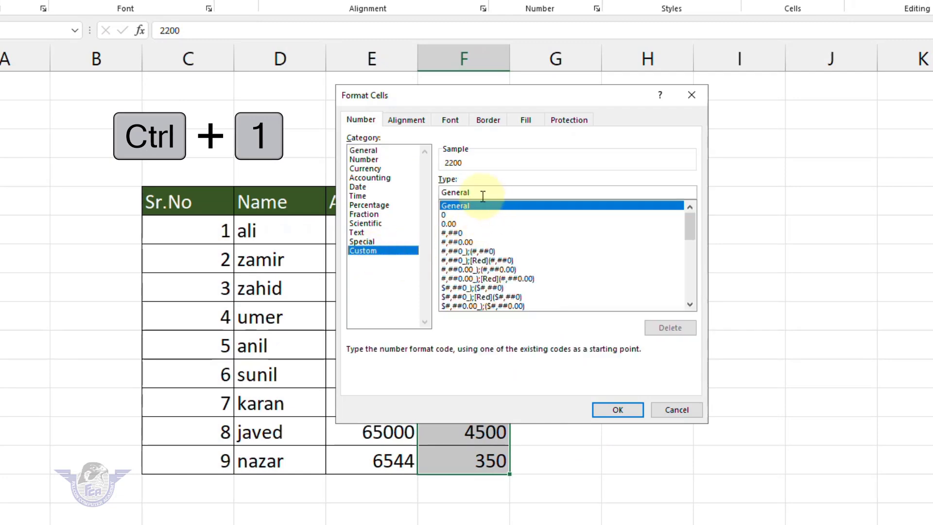
# Replace the General format code with 0;;; and apply it to the Balance values.
pyautogui.press('BackSpace')
pyautogui.press('BackSpace')
pyautogui.press('BackSpace')
pyautogui.press('BackSpace')
pyautogui.press('BackSpace')
pyautogui.press('BackSpace')
pyautogui.press('BackSpace')
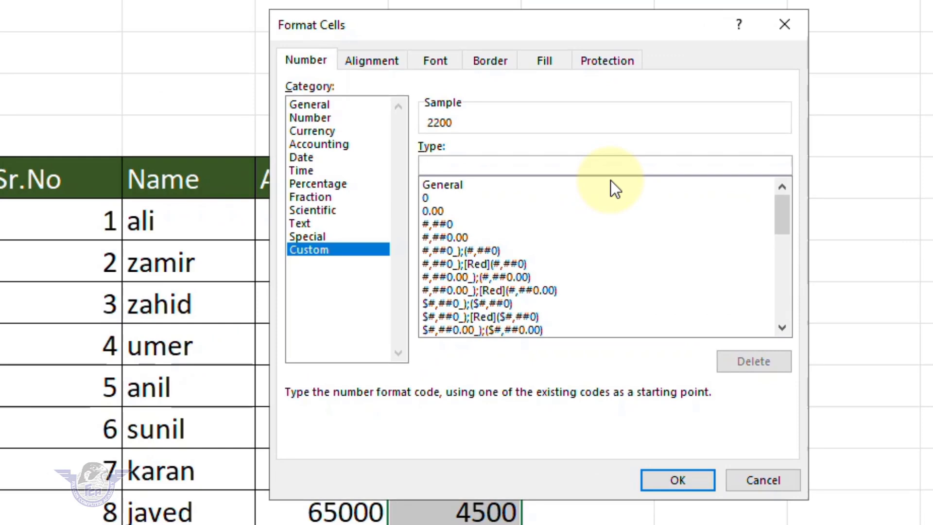
pyautogui.write(';;')
pyautogui.press('BackSpace')
pyautogui.press('BackSpace')
pyautogui.press('BackSpace')
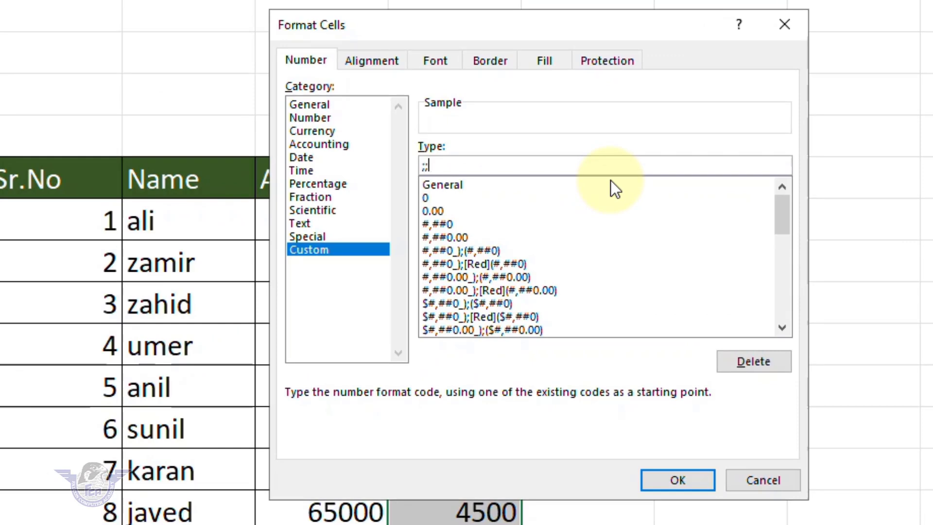
pyautogui.write('0;;;')
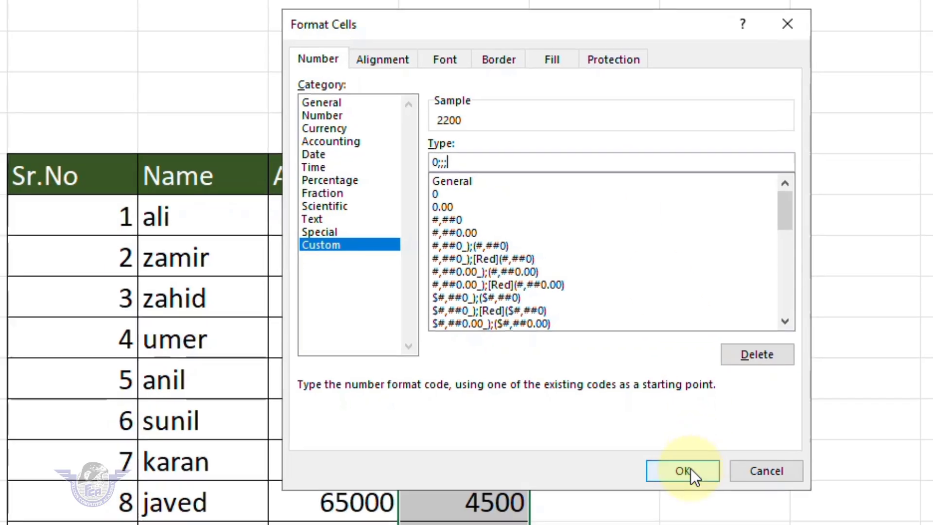
pyautogui.click(692, 475)
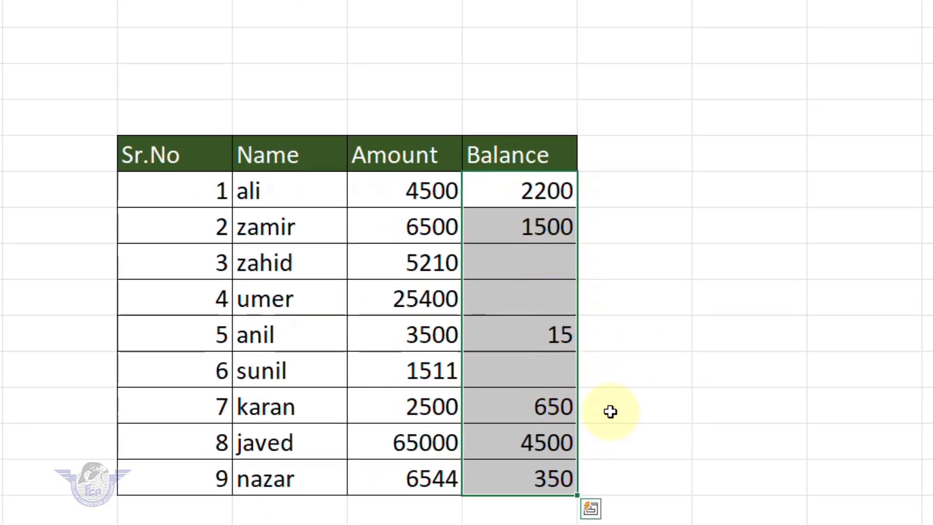
# Set the Balance of the record with Sr.No 8 to 0.
pyautogui.click(554, 437)
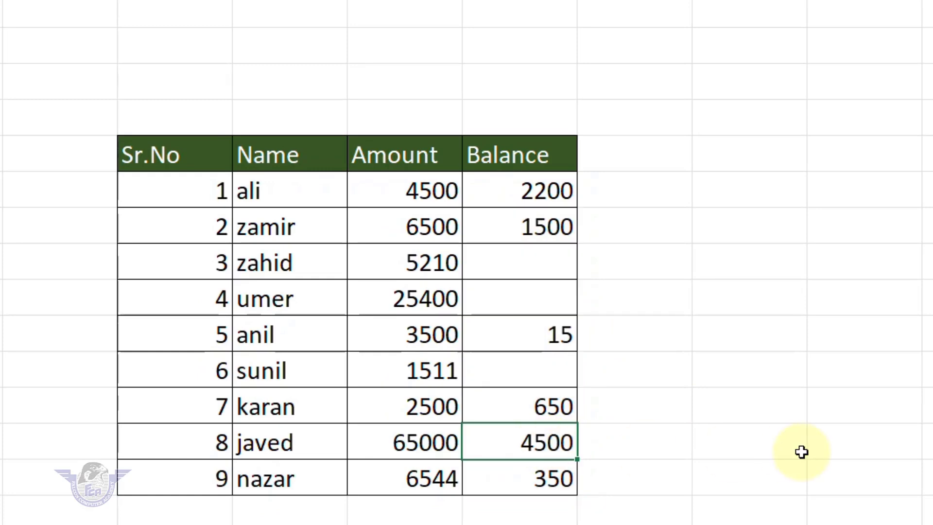
pyautogui.write('0')
pyautogui.press('Return')
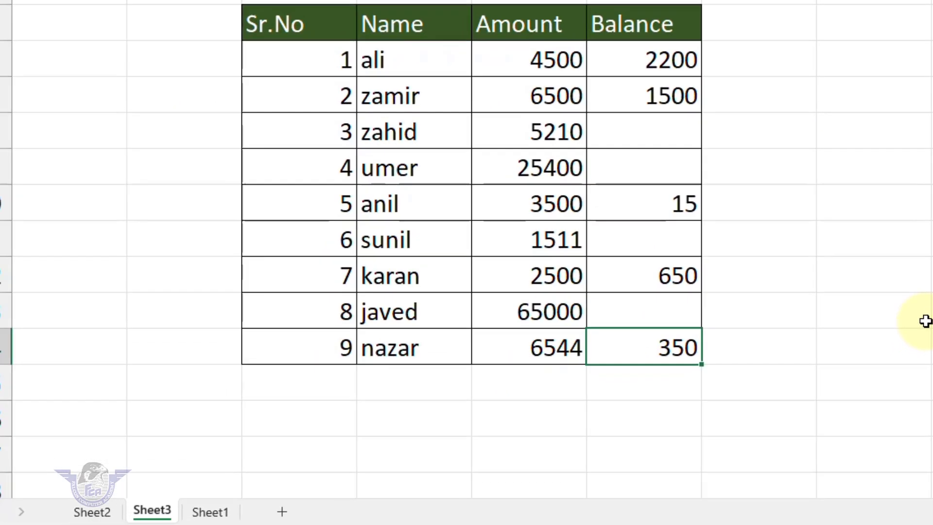
# On Sheet2, enter the first person's first name in lowercase beside the full name and Flash Fill the remaining rows.
pyautogui.click(90, 509)
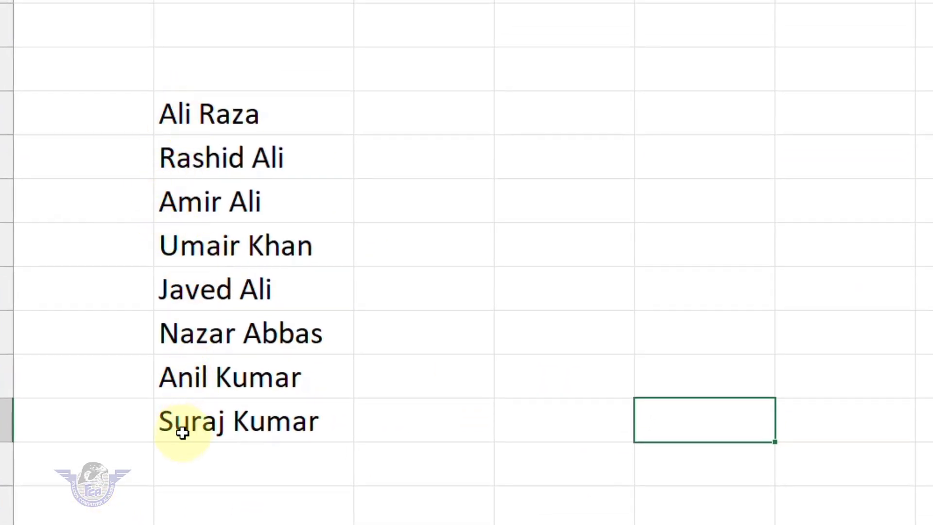
pyautogui.click(449, 112)
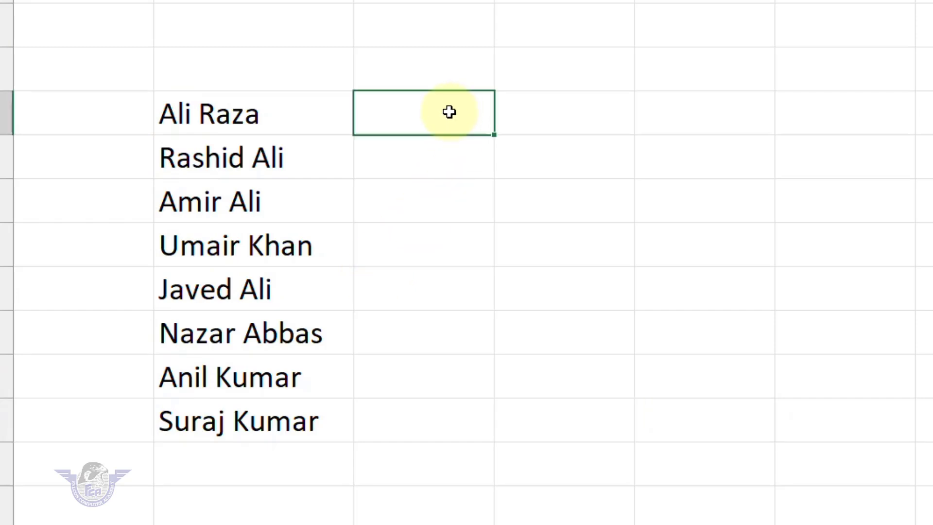
pyautogui.write('ali')
pyautogui.press('Return')
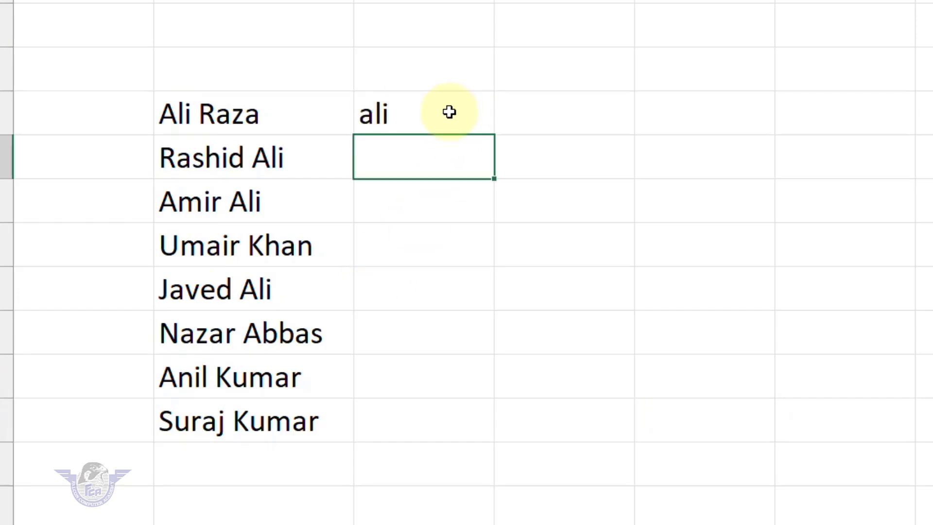
pyautogui.hotkey('ctrl', 'e')
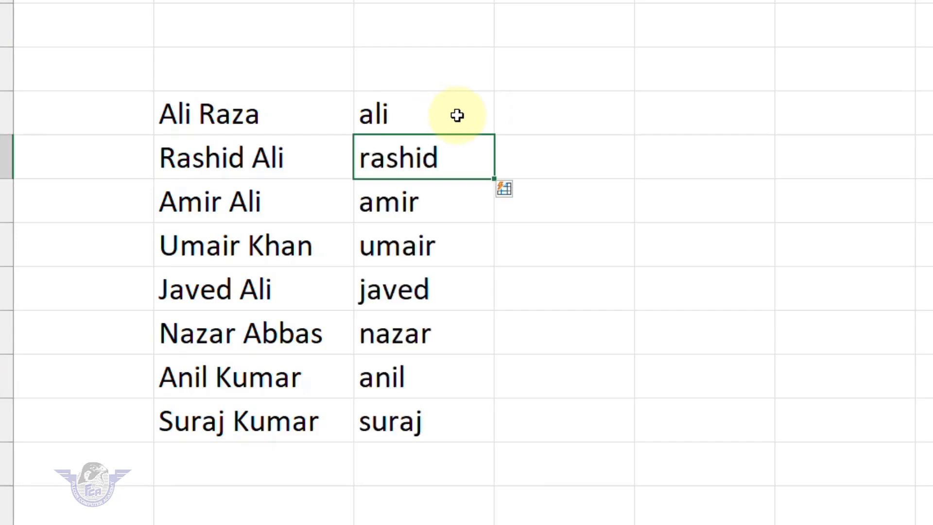
# Clear all the extracted first names from the column beside the full names.
pyautogui.moveTo(462, 116); pyautogui.dragTo(431, 408)
pyautogui.press('Delete')
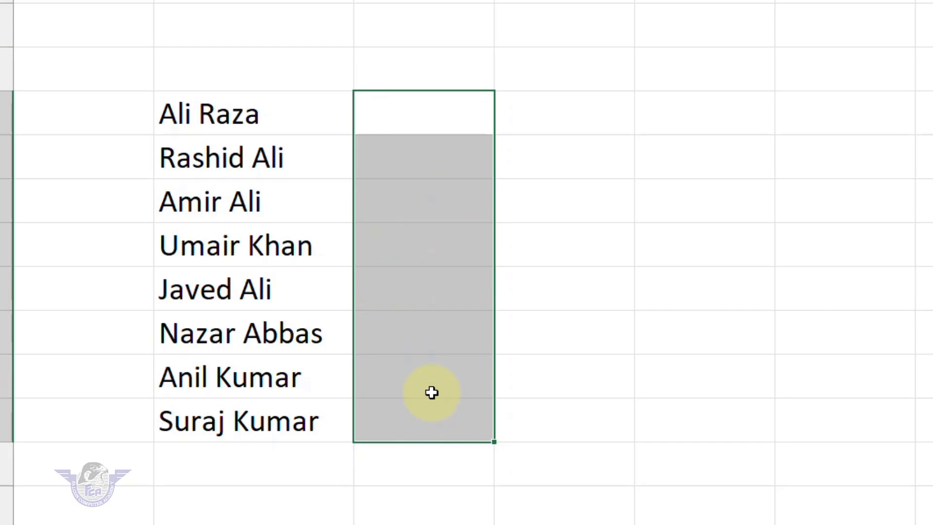
# Strip the surnames from the full-name list with Find and Replace, replacing all matches of a space followed by * with nothing.
pyautogui.click(413, 119)
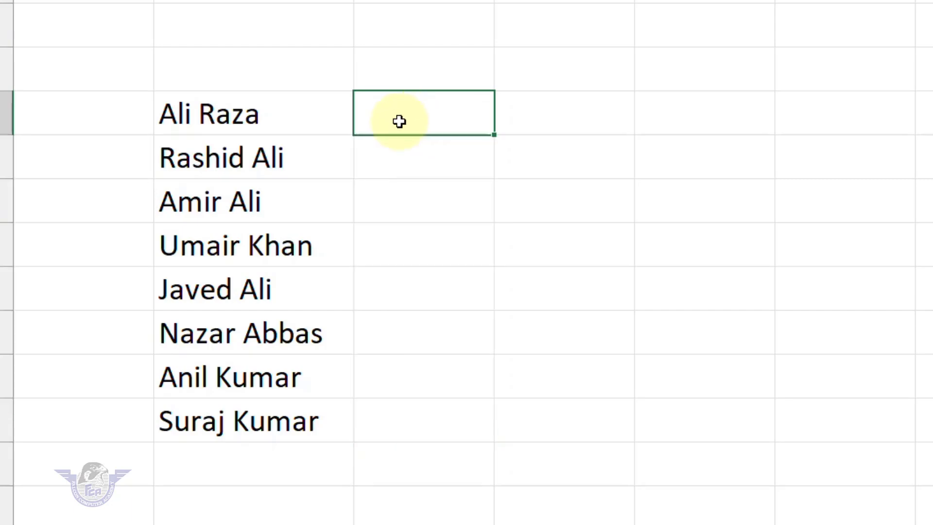
pyautogui.moveTo(275, 126); pyautogui.dragTo(277, 411)
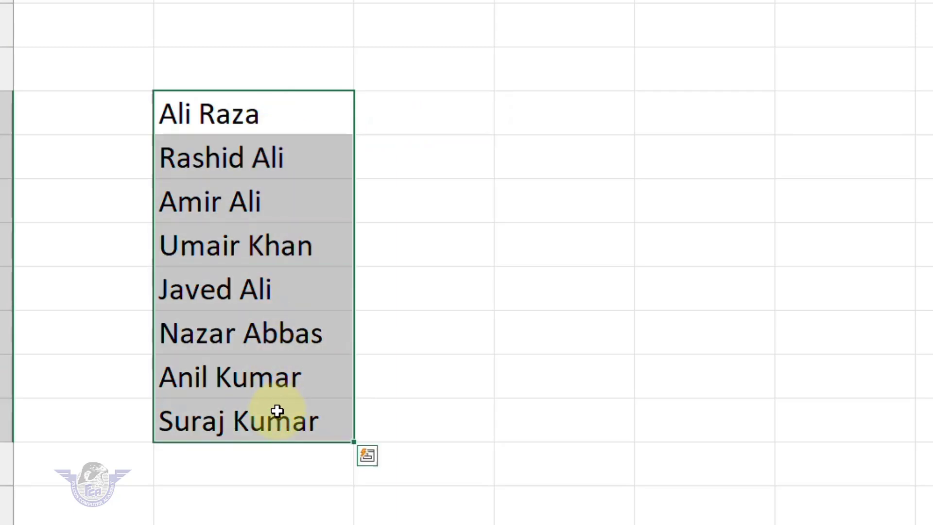
pyautogui.hotkey('ctrl', 'h')
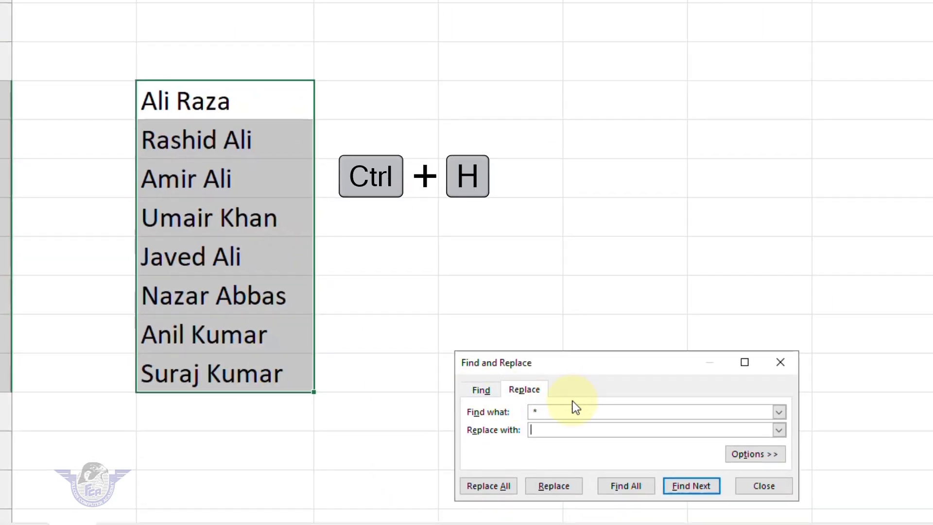
pyautogui.press('BackSpace')
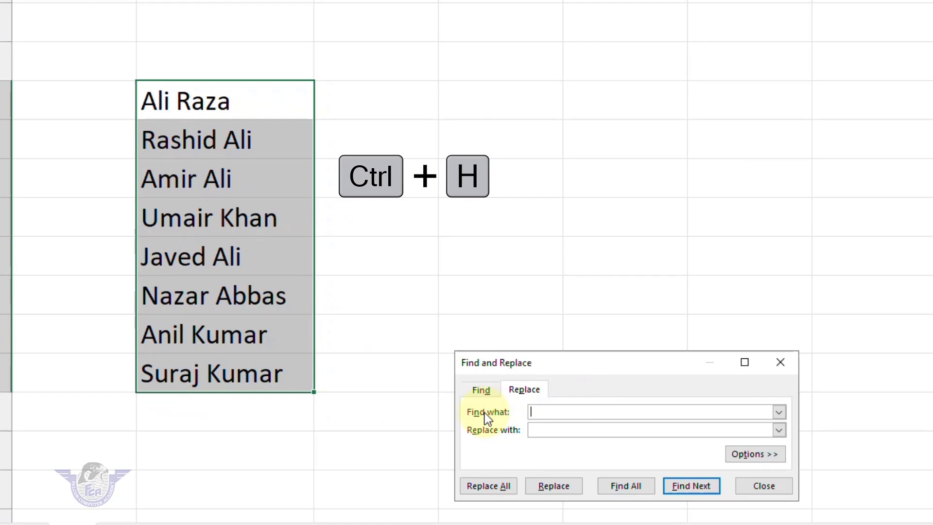
pyautogui.moveTo(598, 363); pyautogui.dragTo(501, 119)
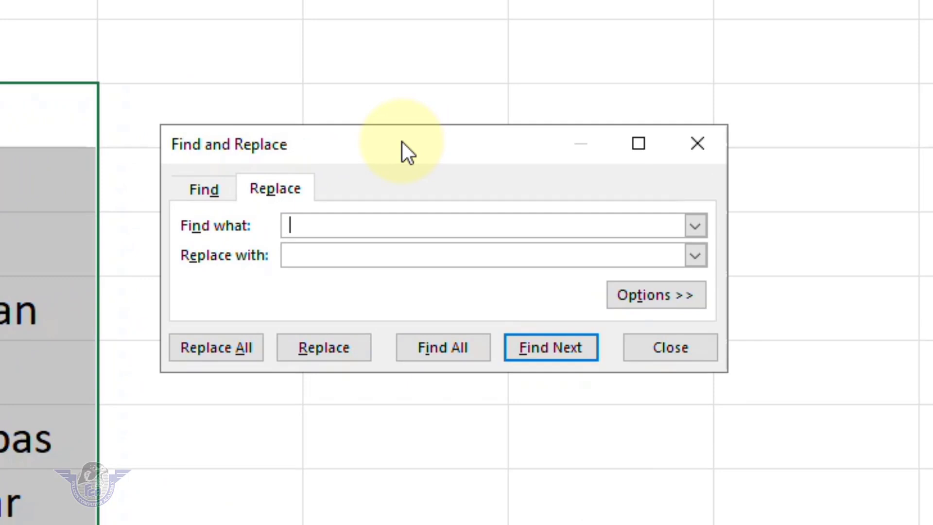
pyautogui.write('*')
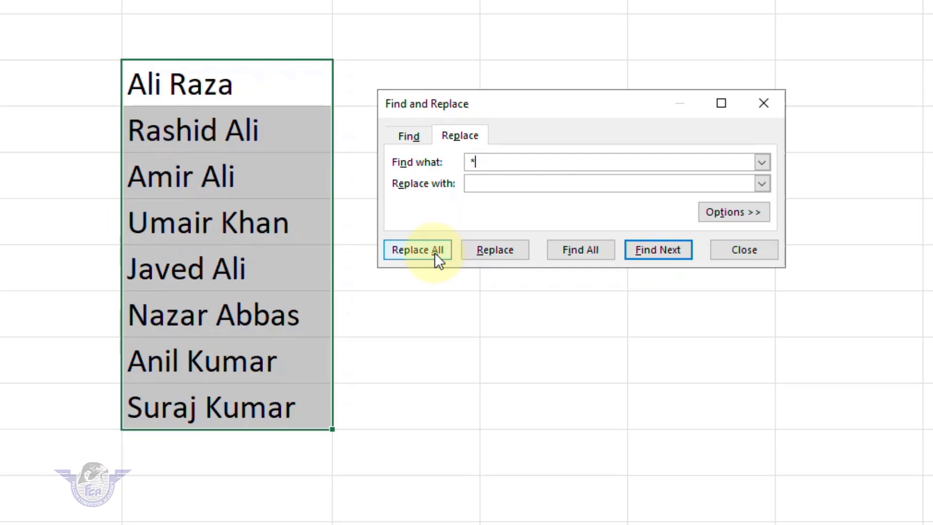
pyautogui.click(434, 252)
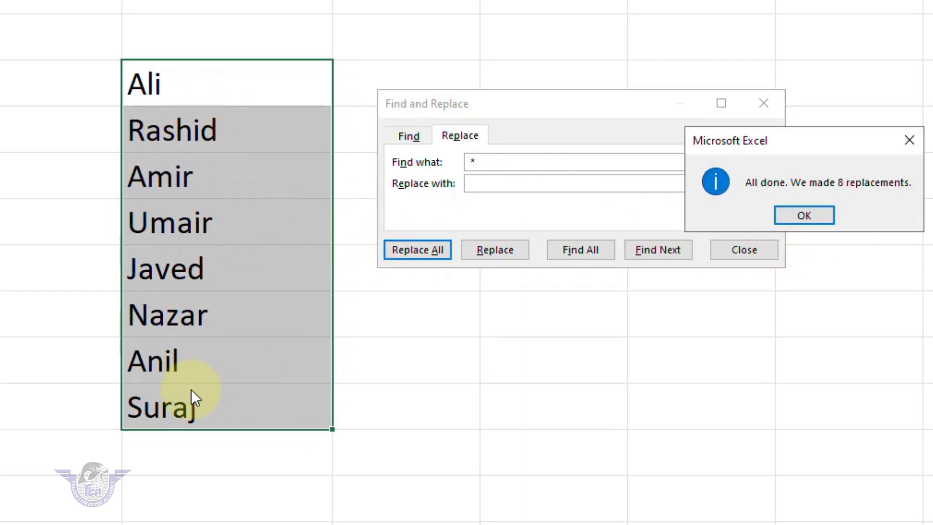
pyautogui.click(804, 215)
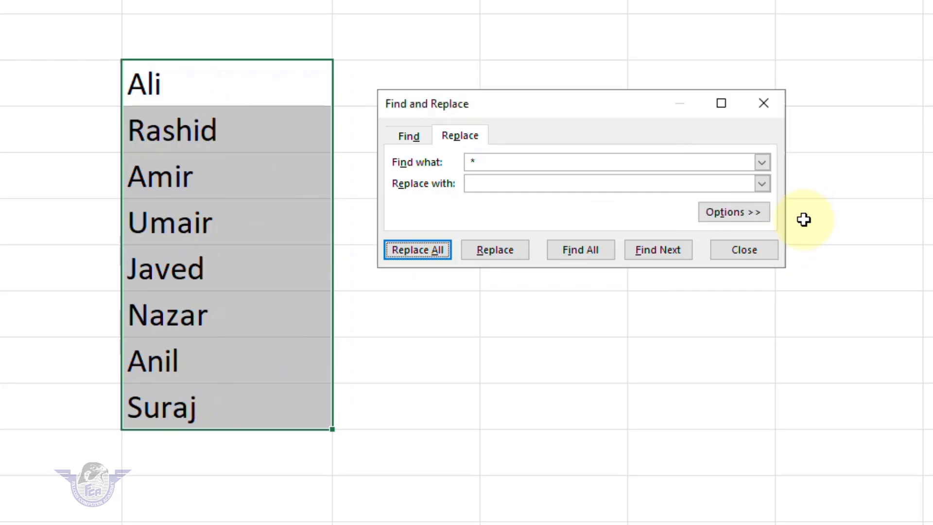
pyautogui.click(760, 258)
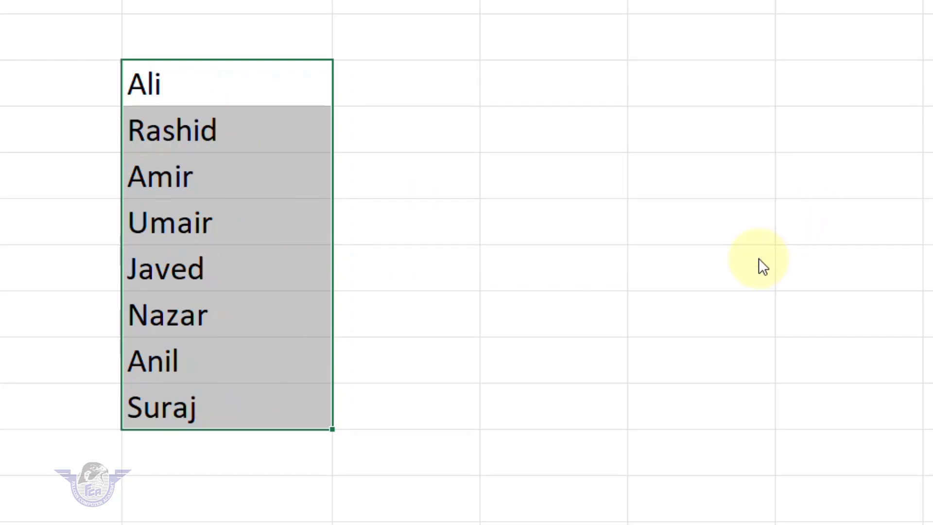